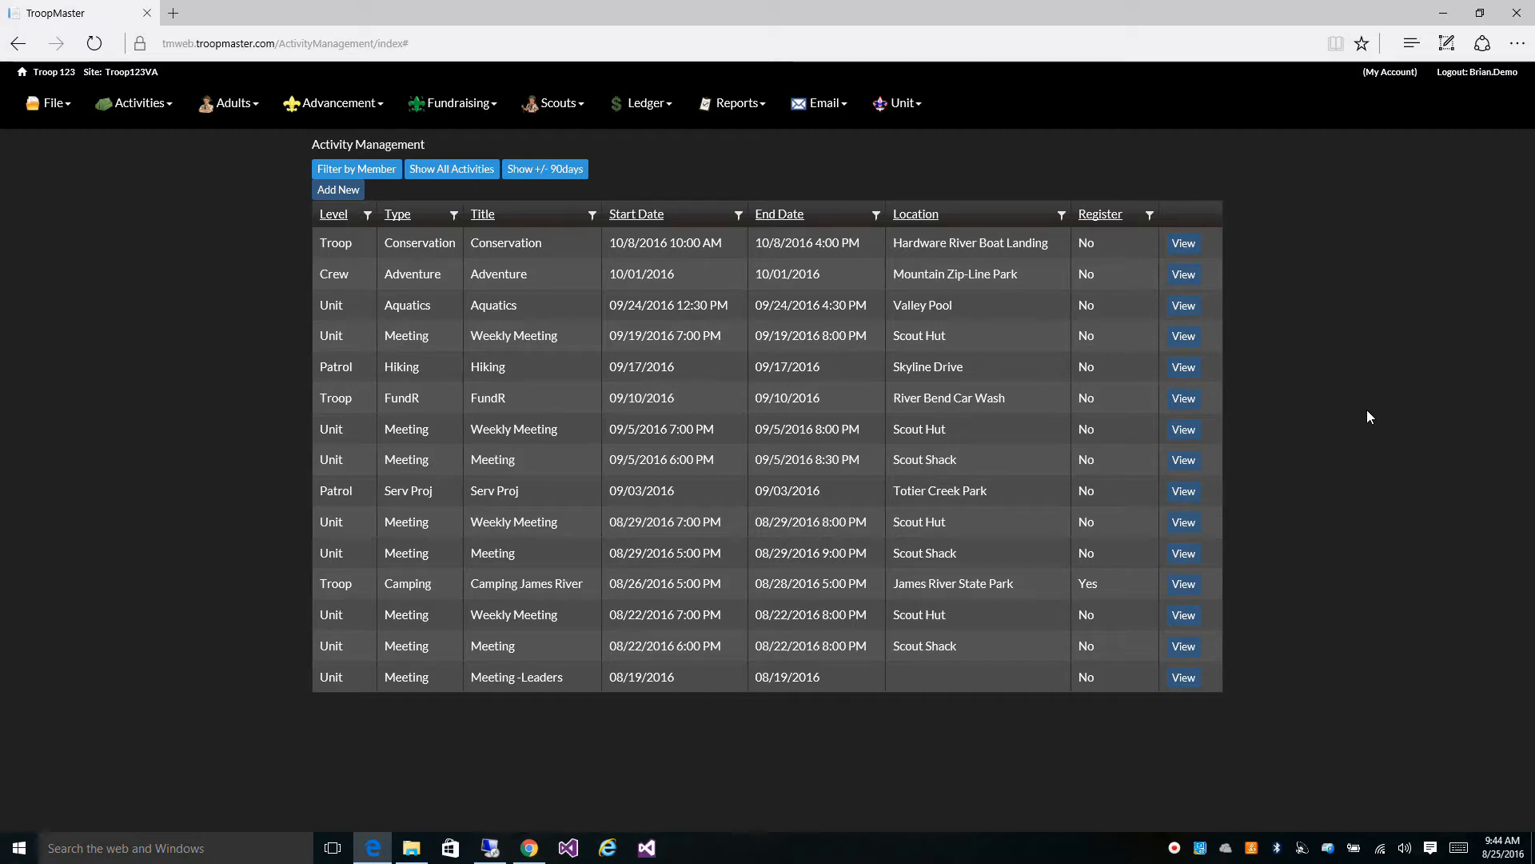
Step: Open the permission slip settings of the Camping James River activity for editing and select the Default slip
click(1187, 594)
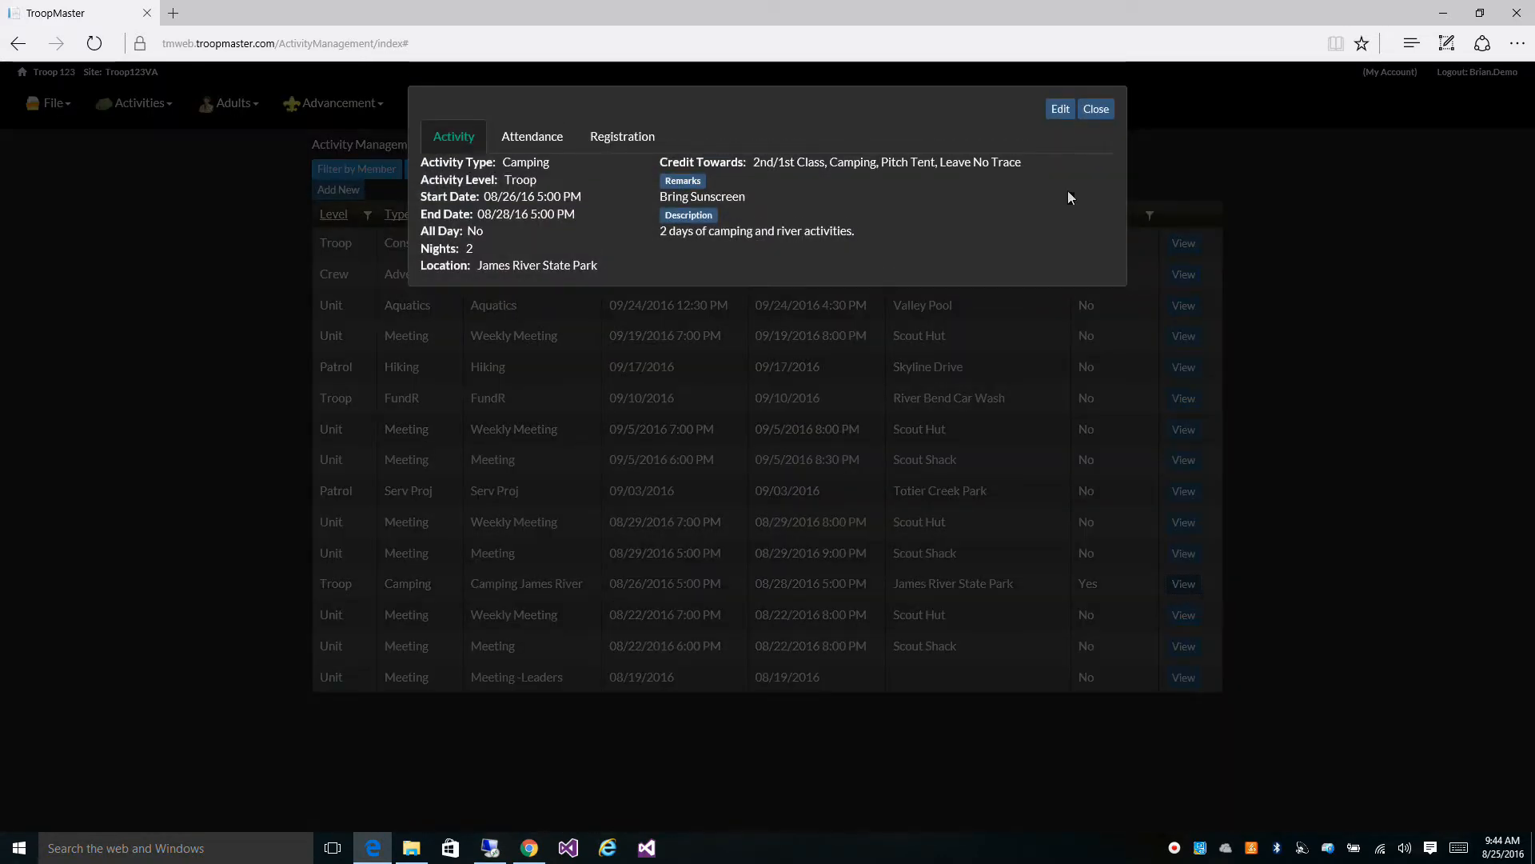
click(1060, 110)
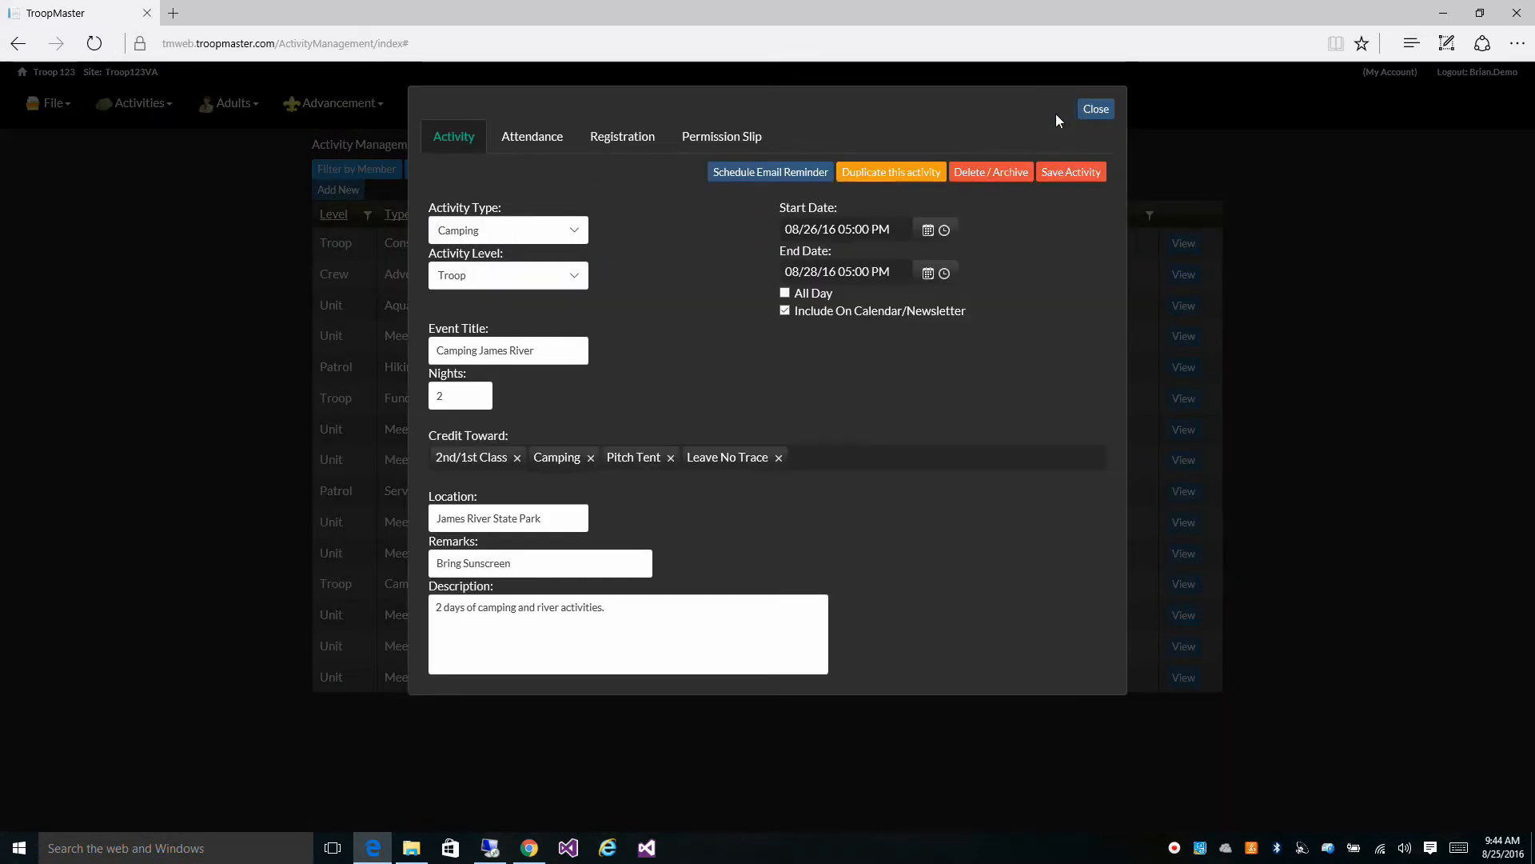
click(694, 136)
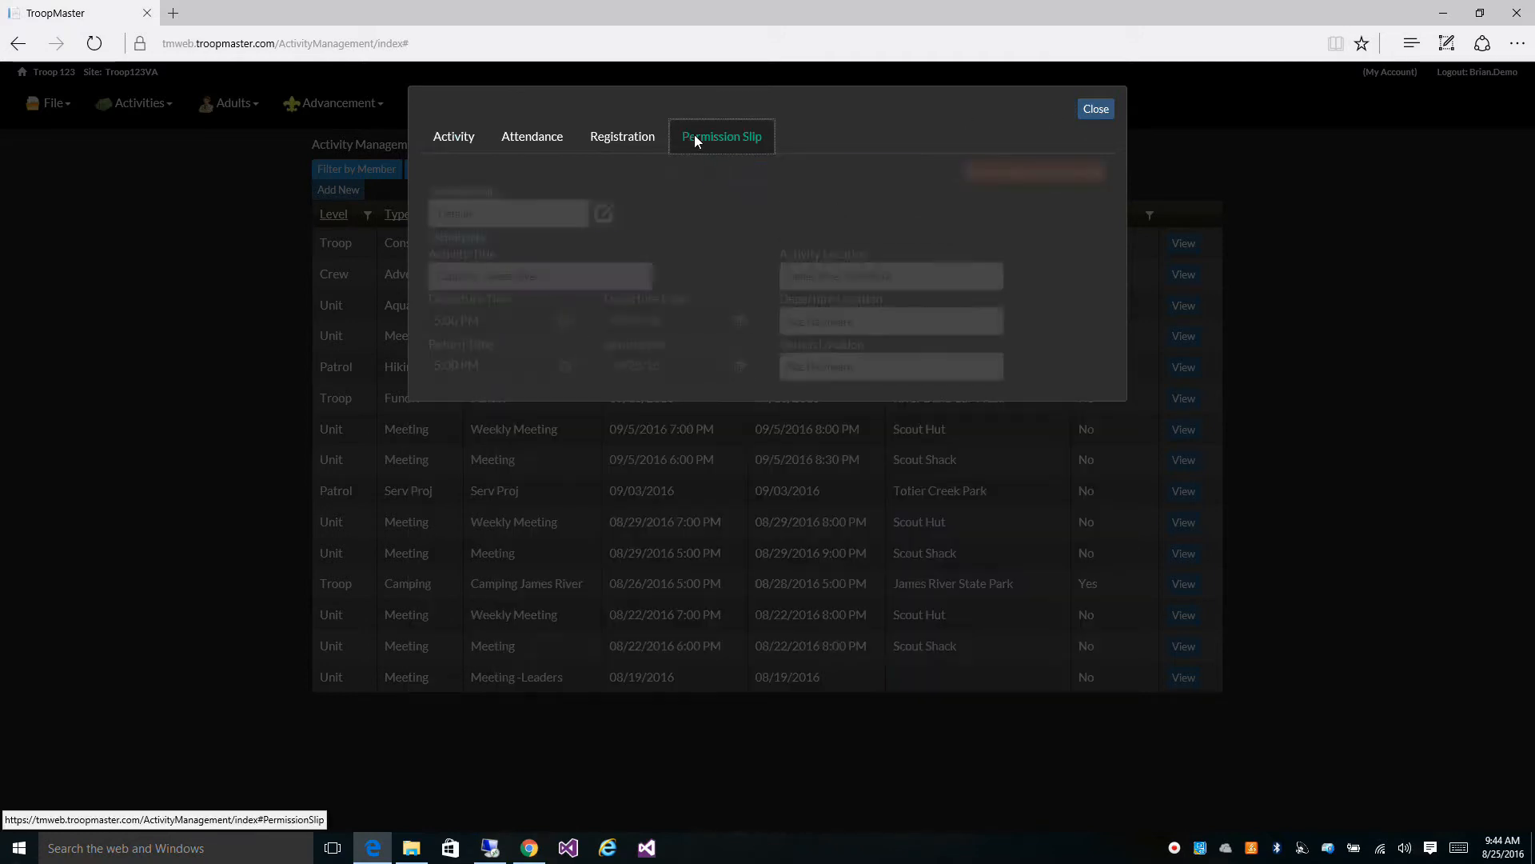
click(567, 205)
click(542, 199)
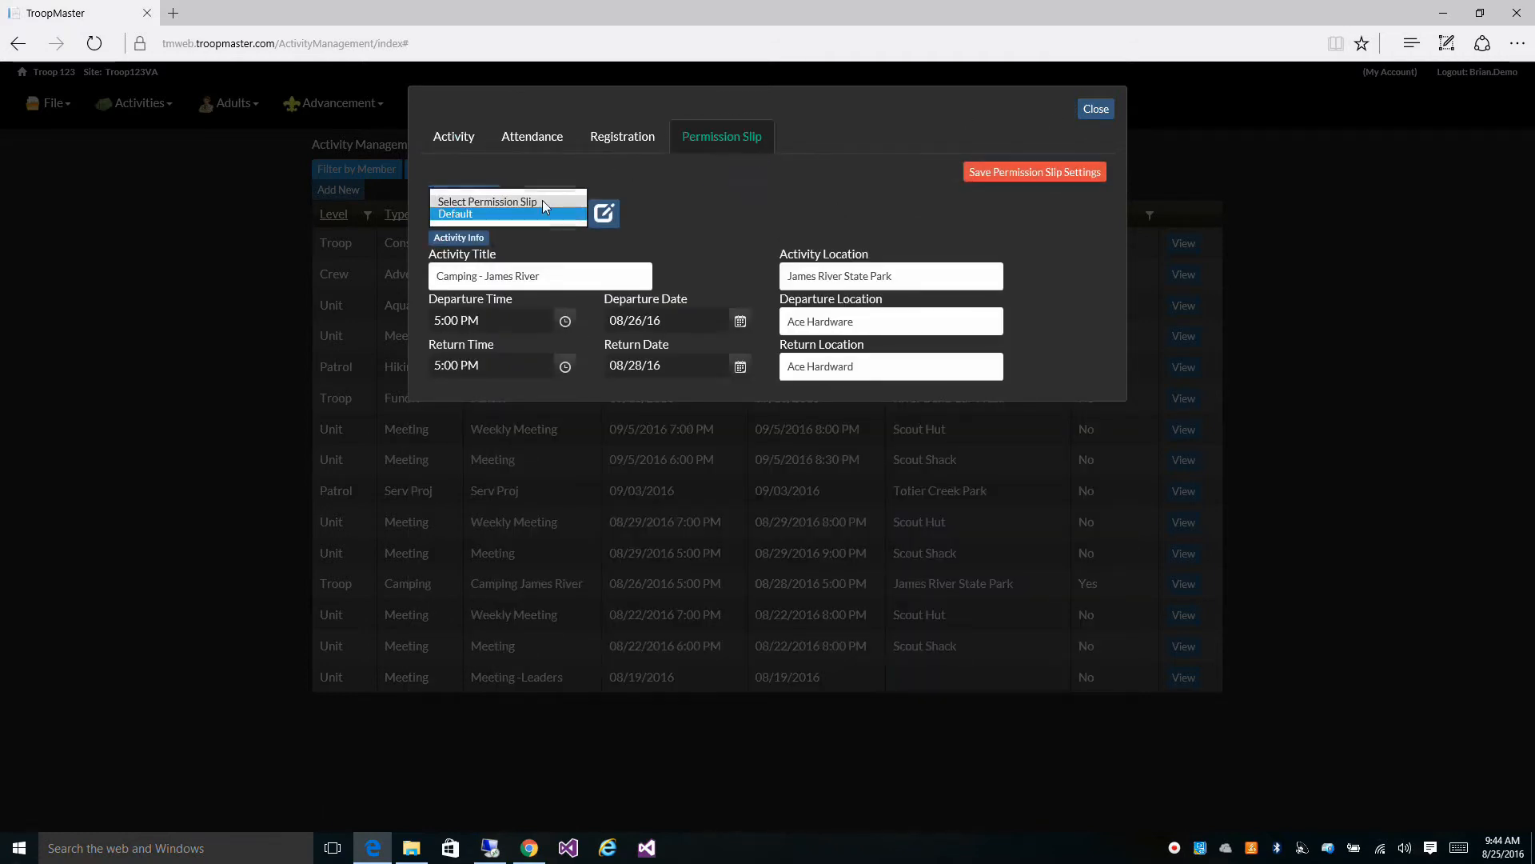
click(698, 205)
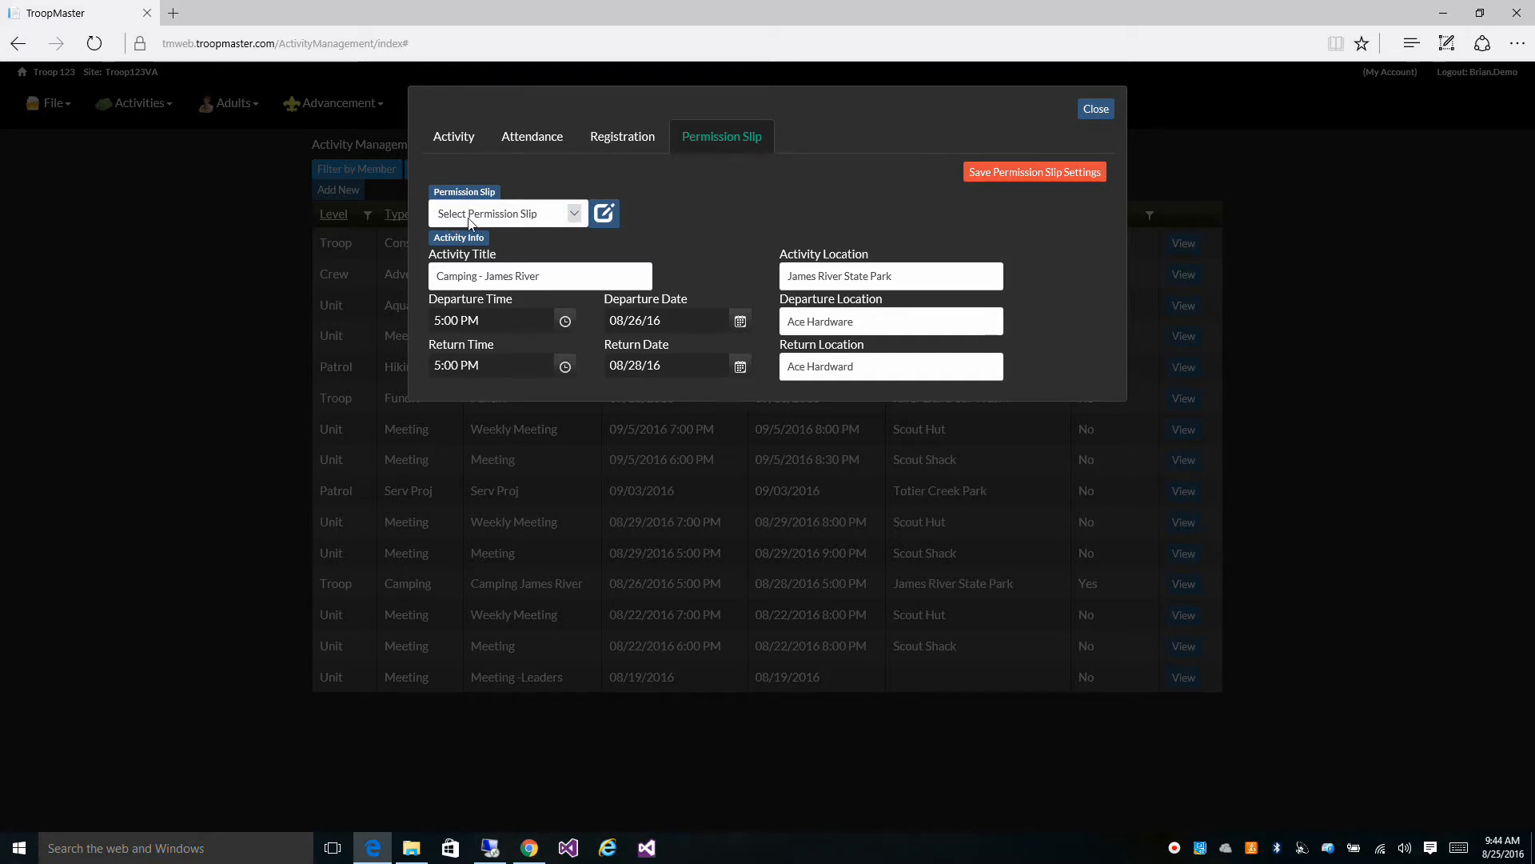
click(530, 217)
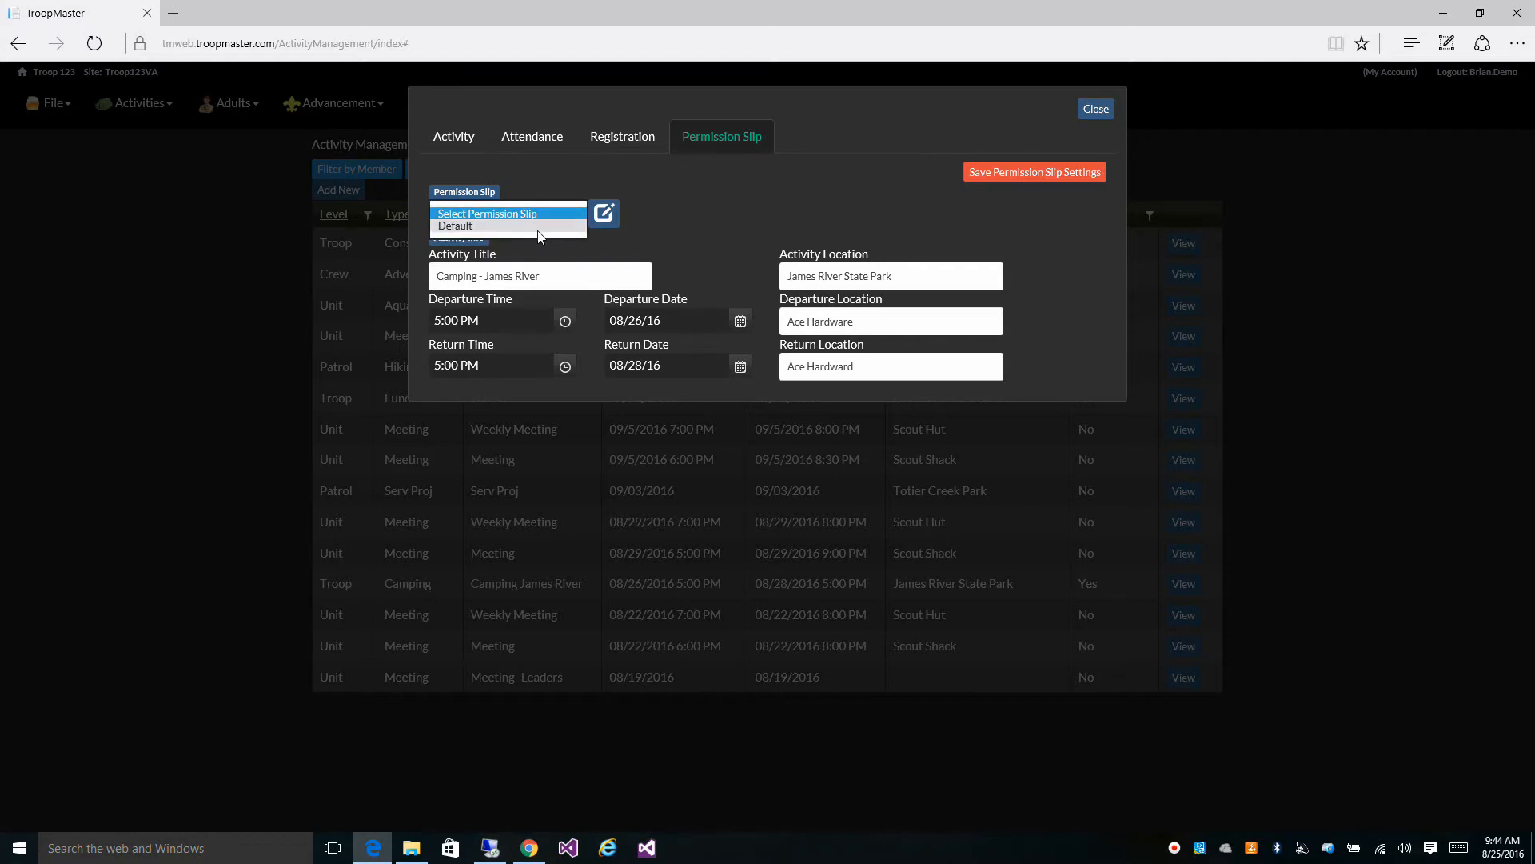
click(536, 229)
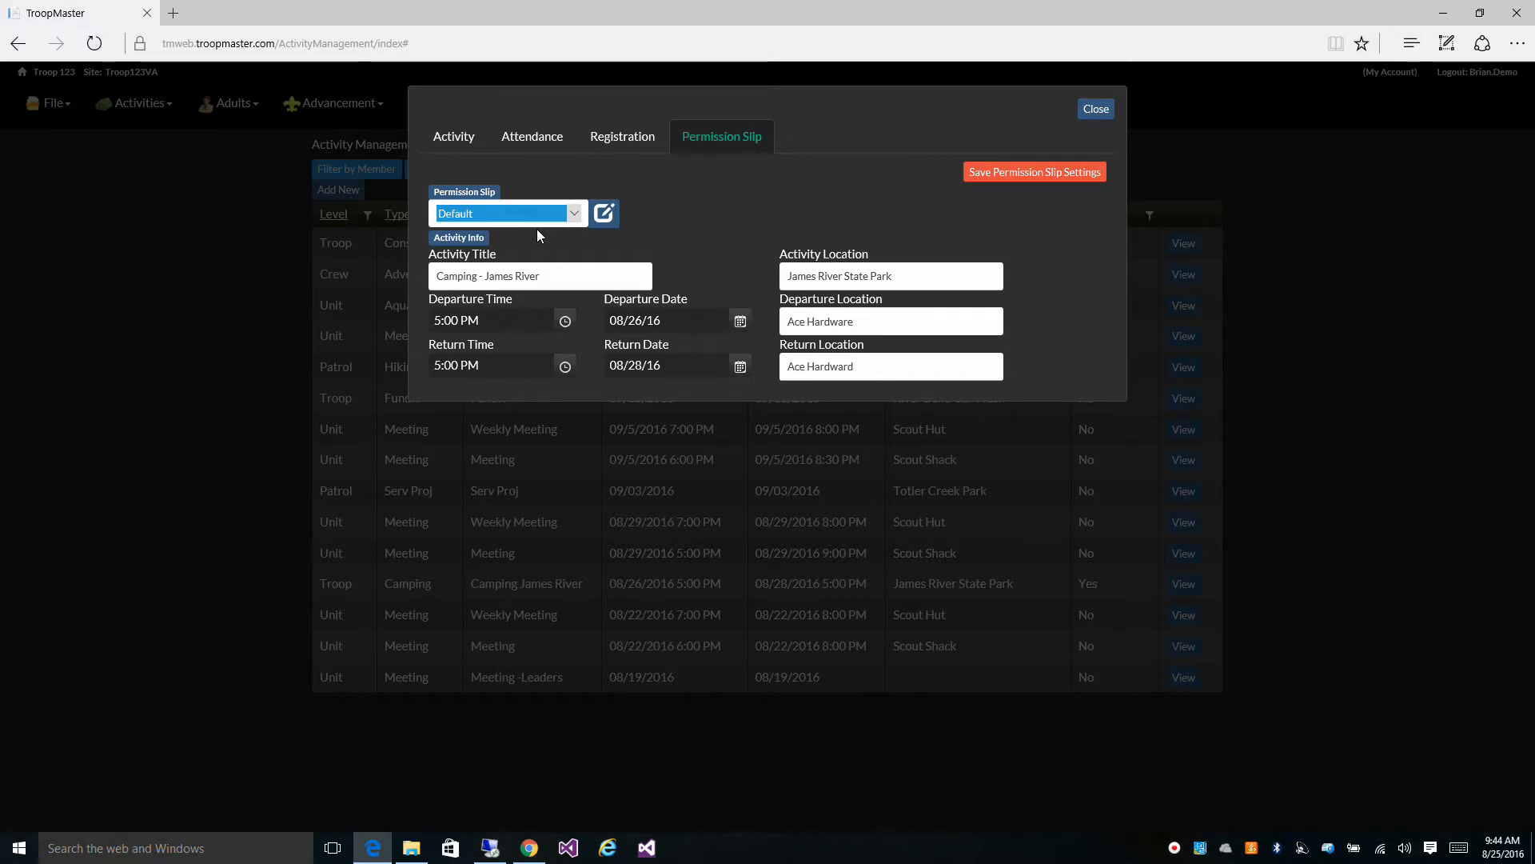
Step: Open the Default permission slip template, highlight its UNIT_NUMBER and SCOUT_NAME placeholders, and save a copy named New Permission Slip
click(604, 223)
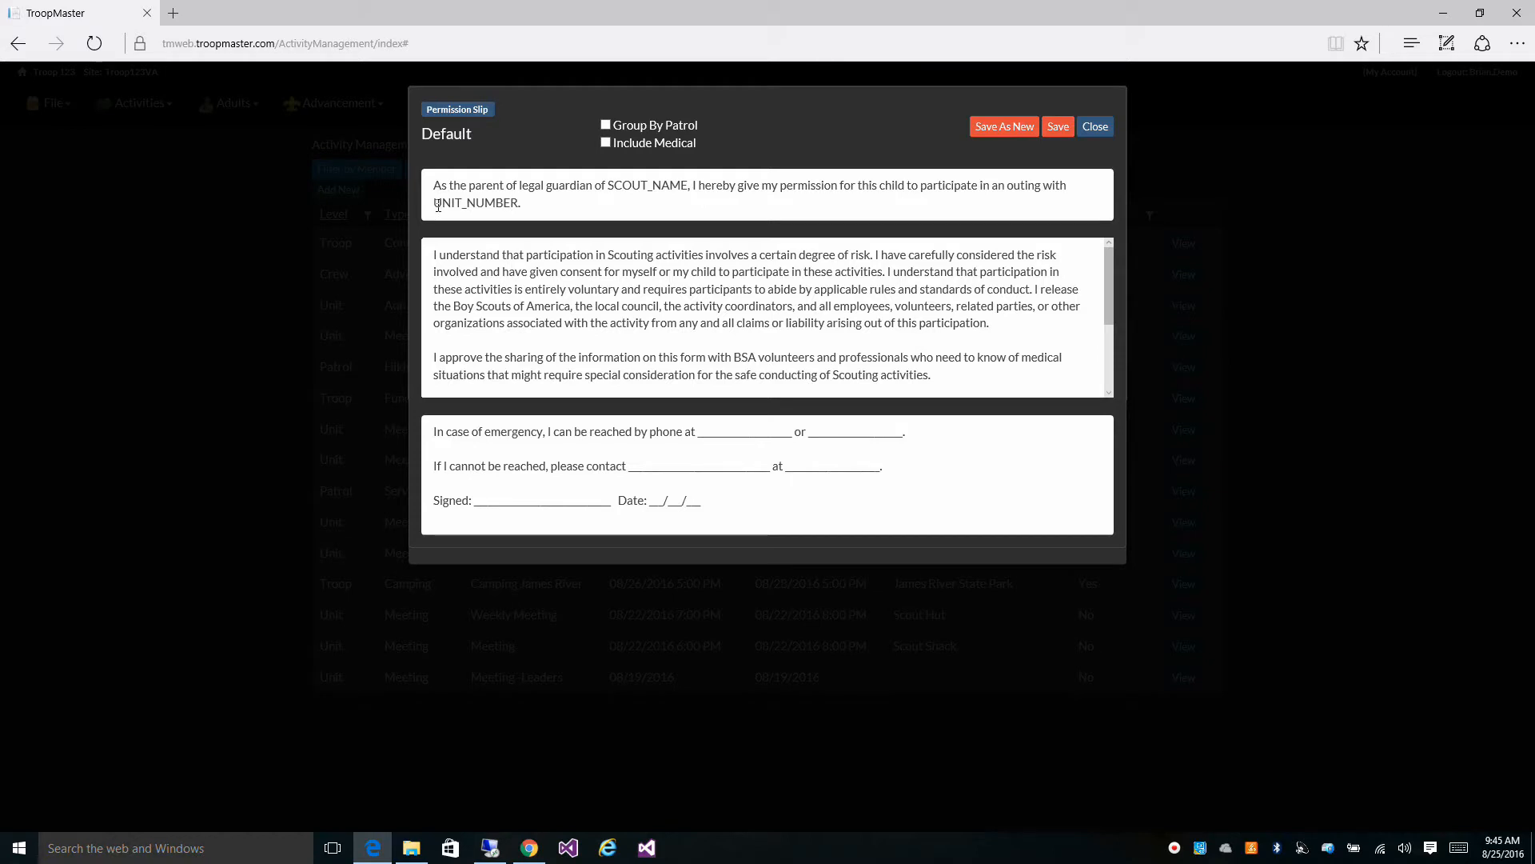
drag(438, 206, 518, 205)
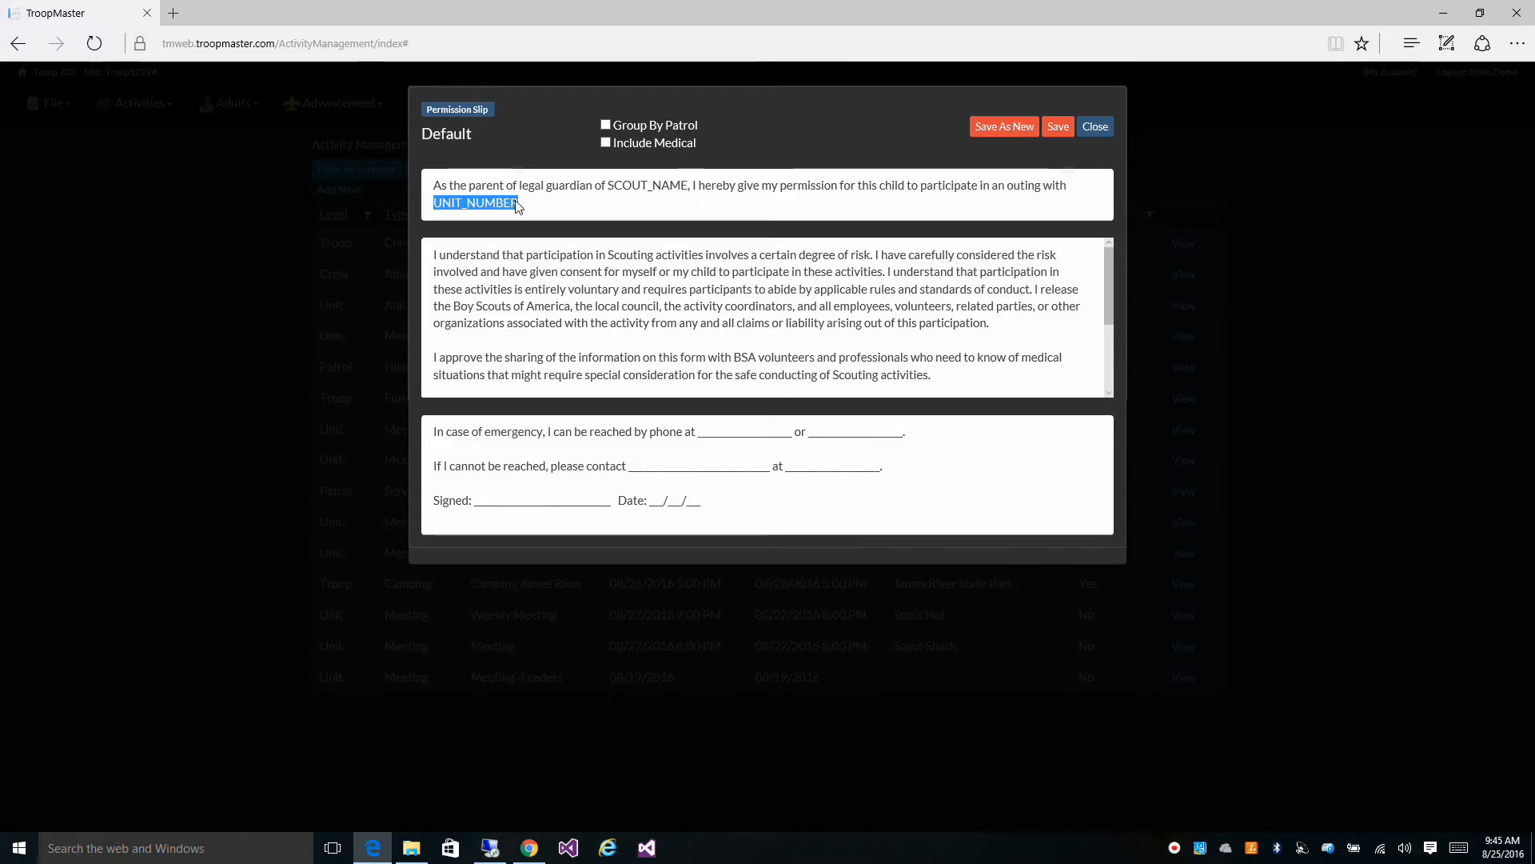
double_click(610, 186)
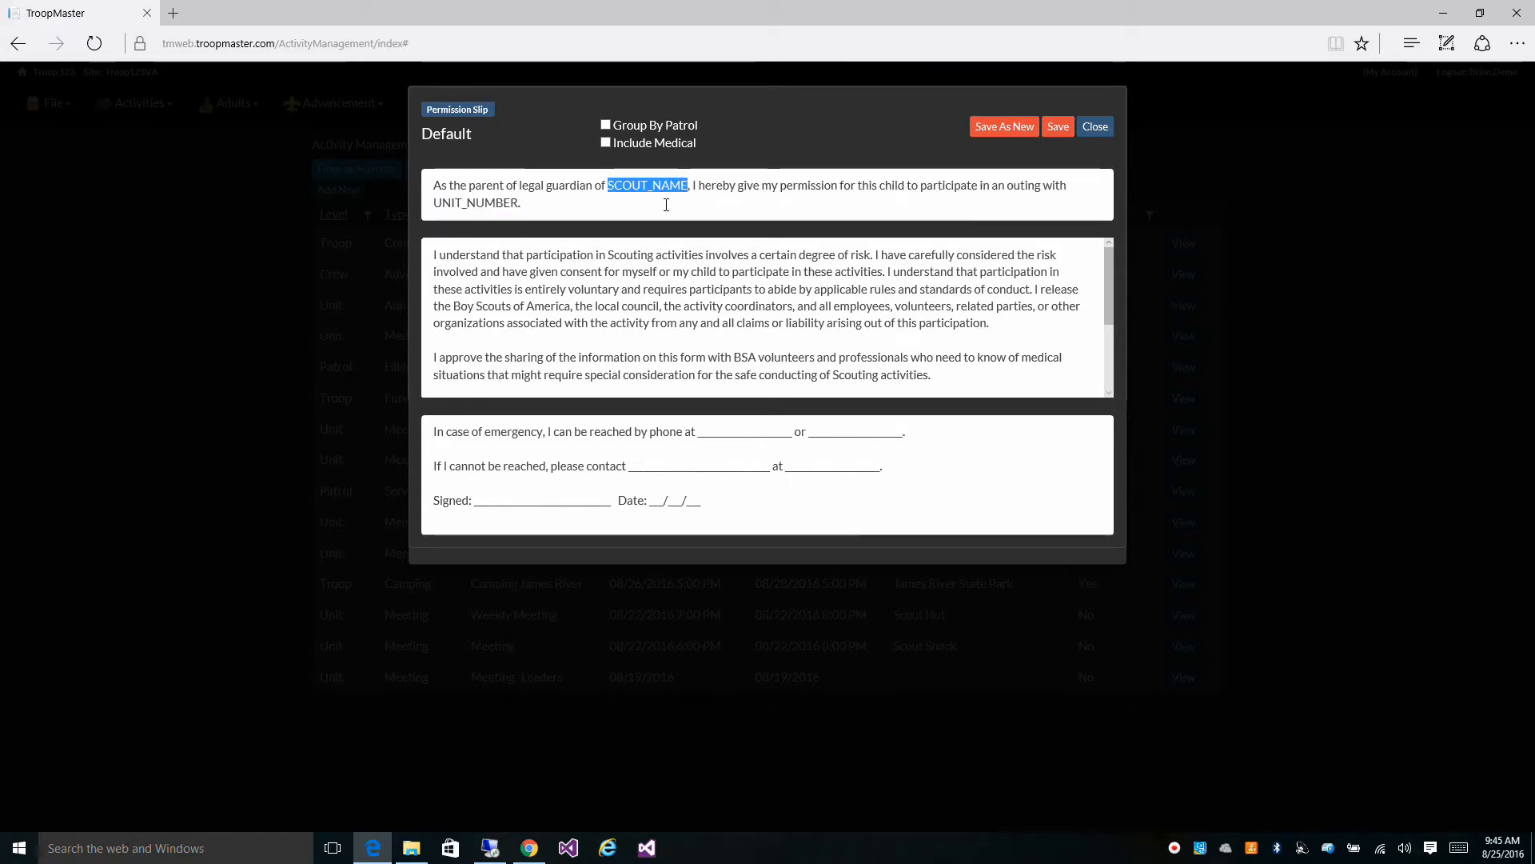
click(666, 205)
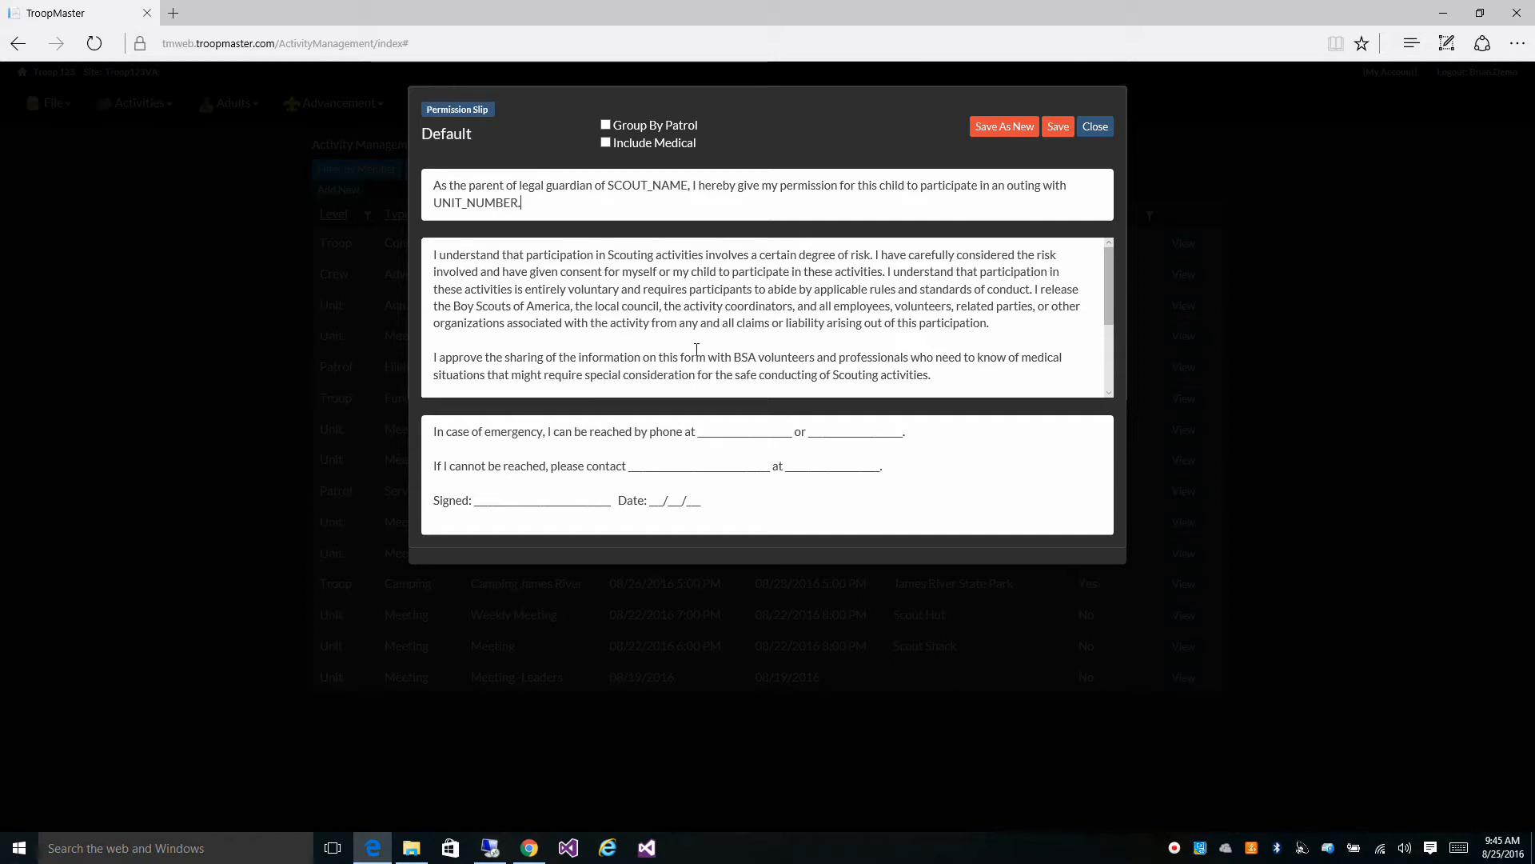
click(1000, 129)
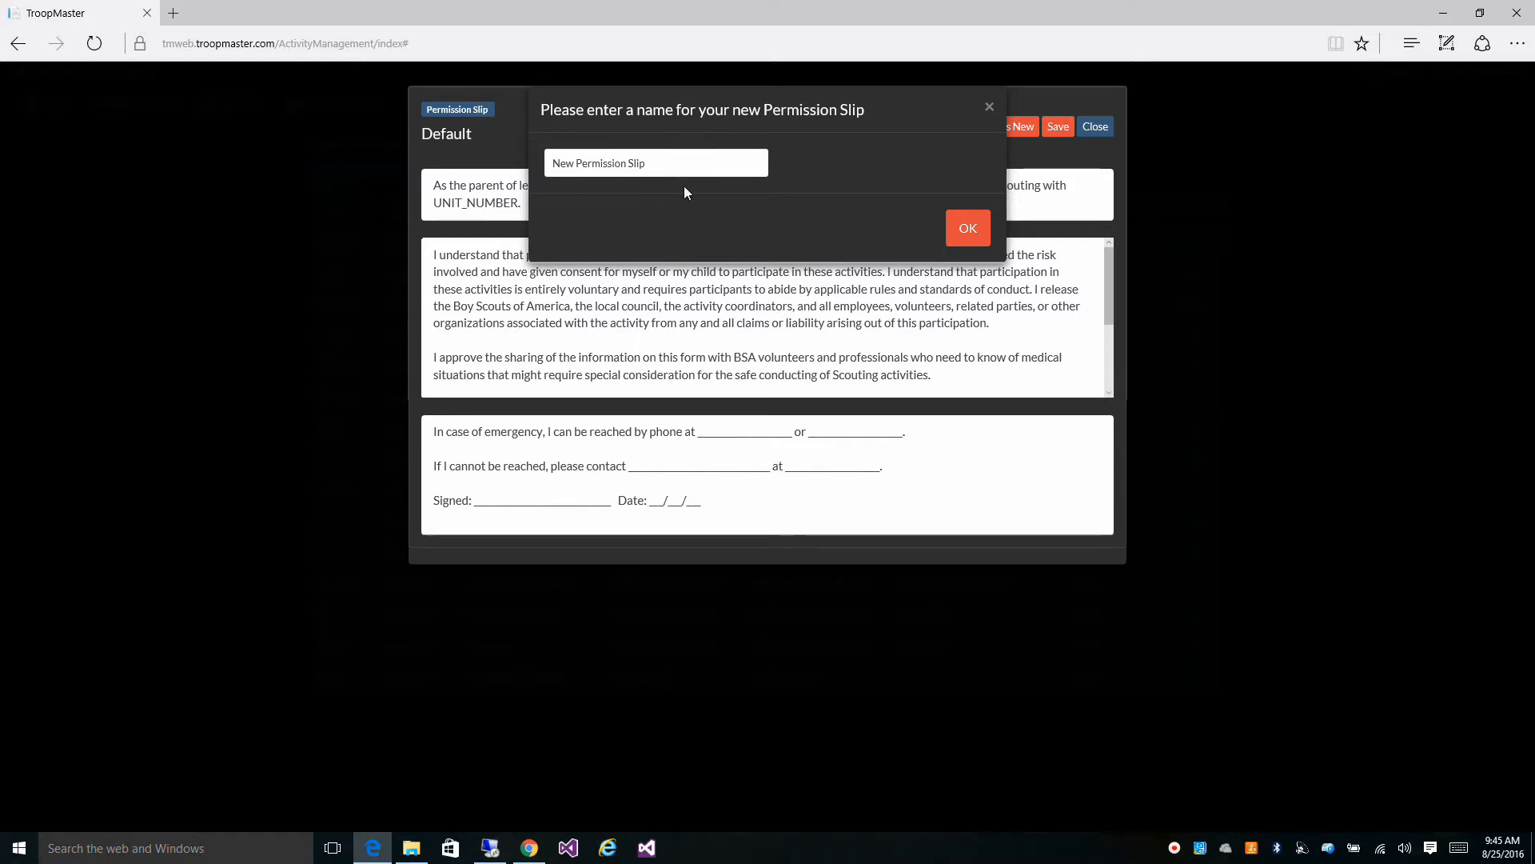
click(964, 231)
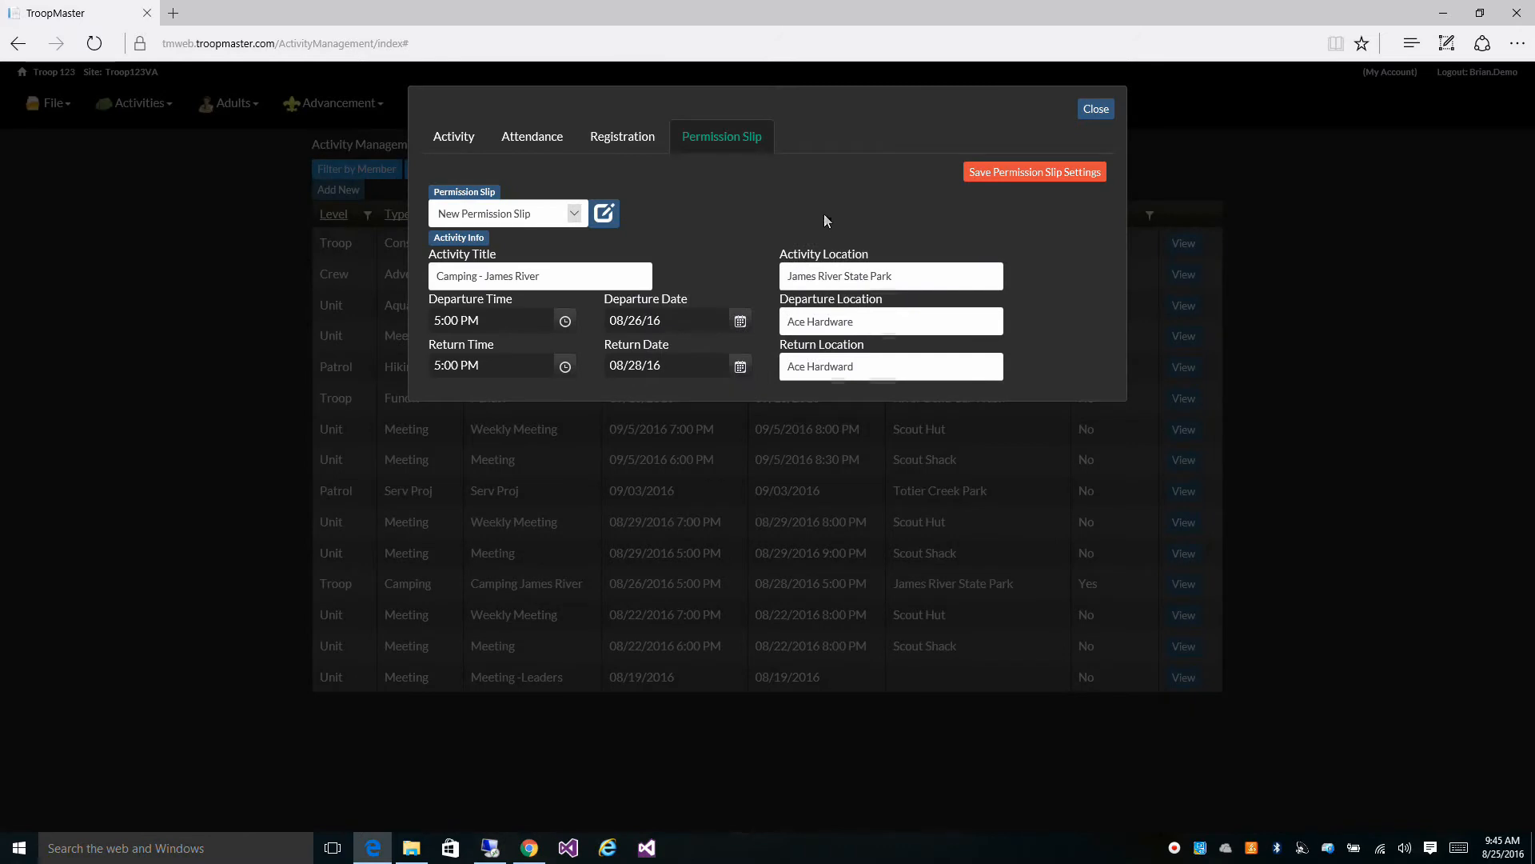
Step: Assign New Permission Slip to the camping activity and save the permission slip settings
click(578, 211)
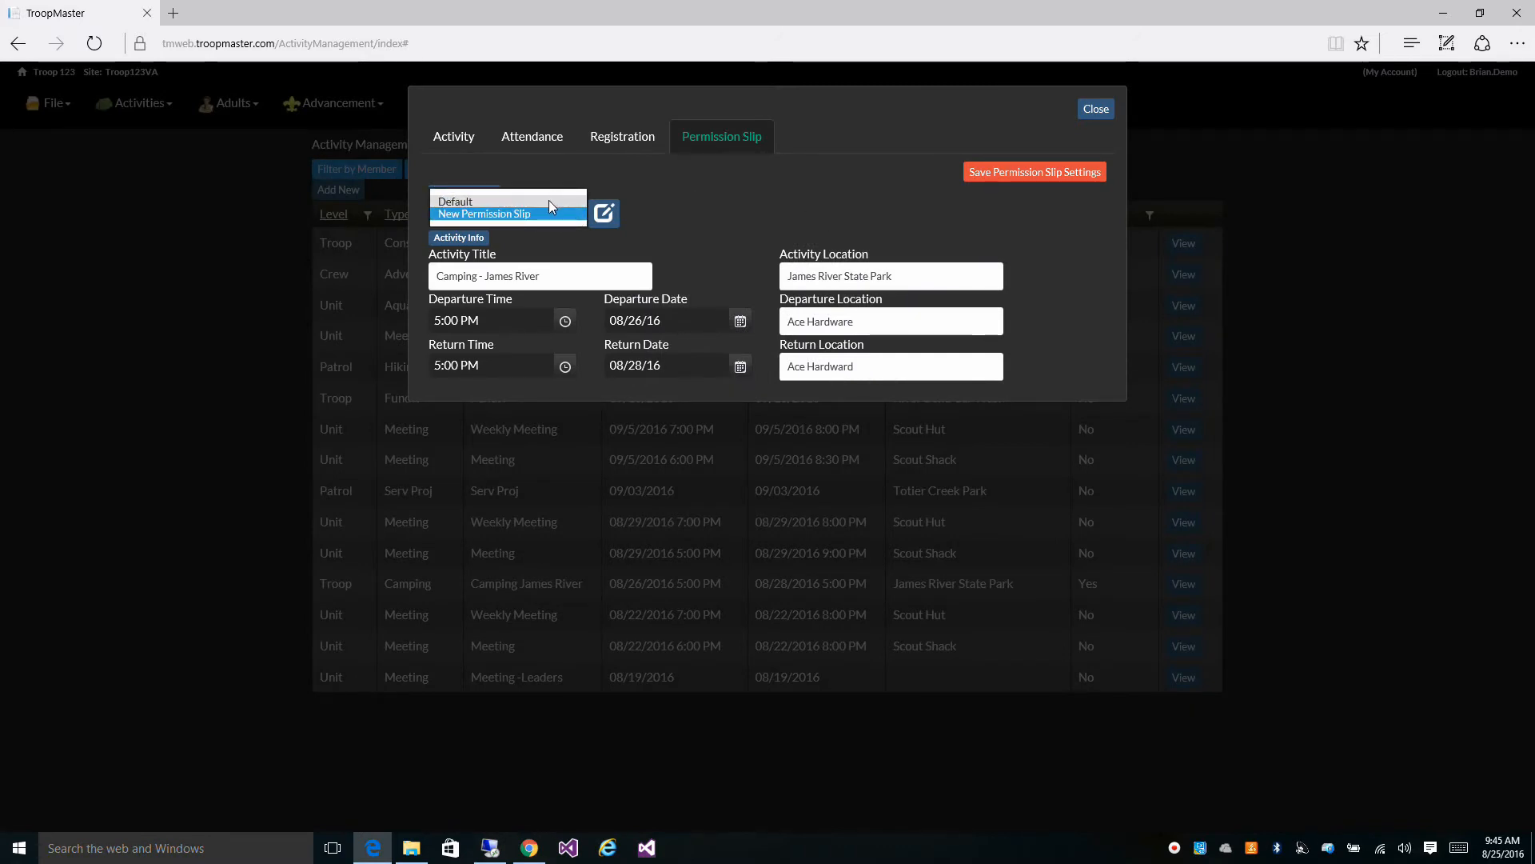
click(549, 201)
click(567, 212)
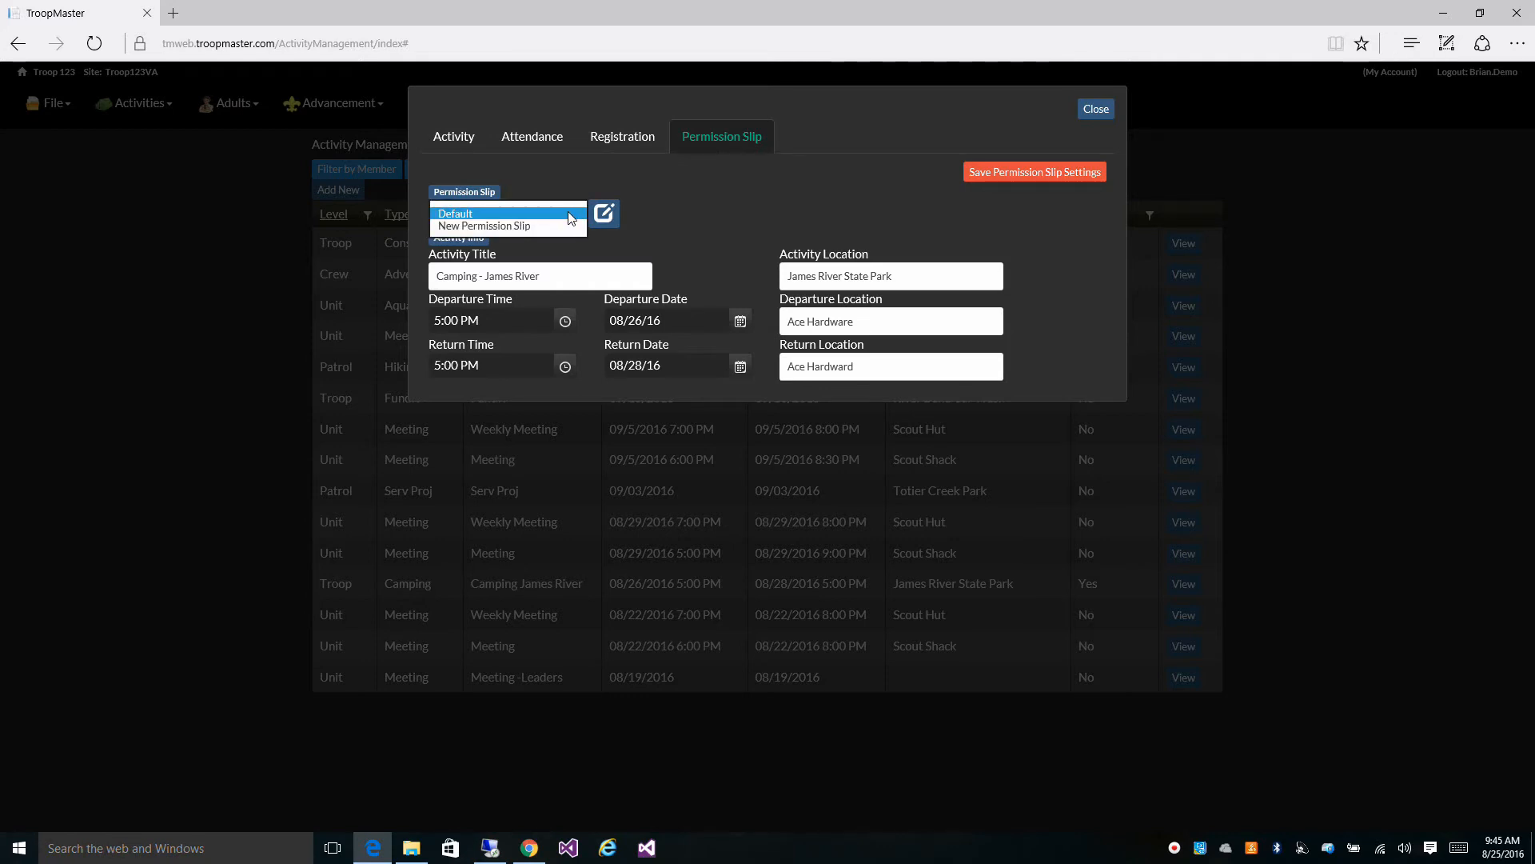
click(577, 226)
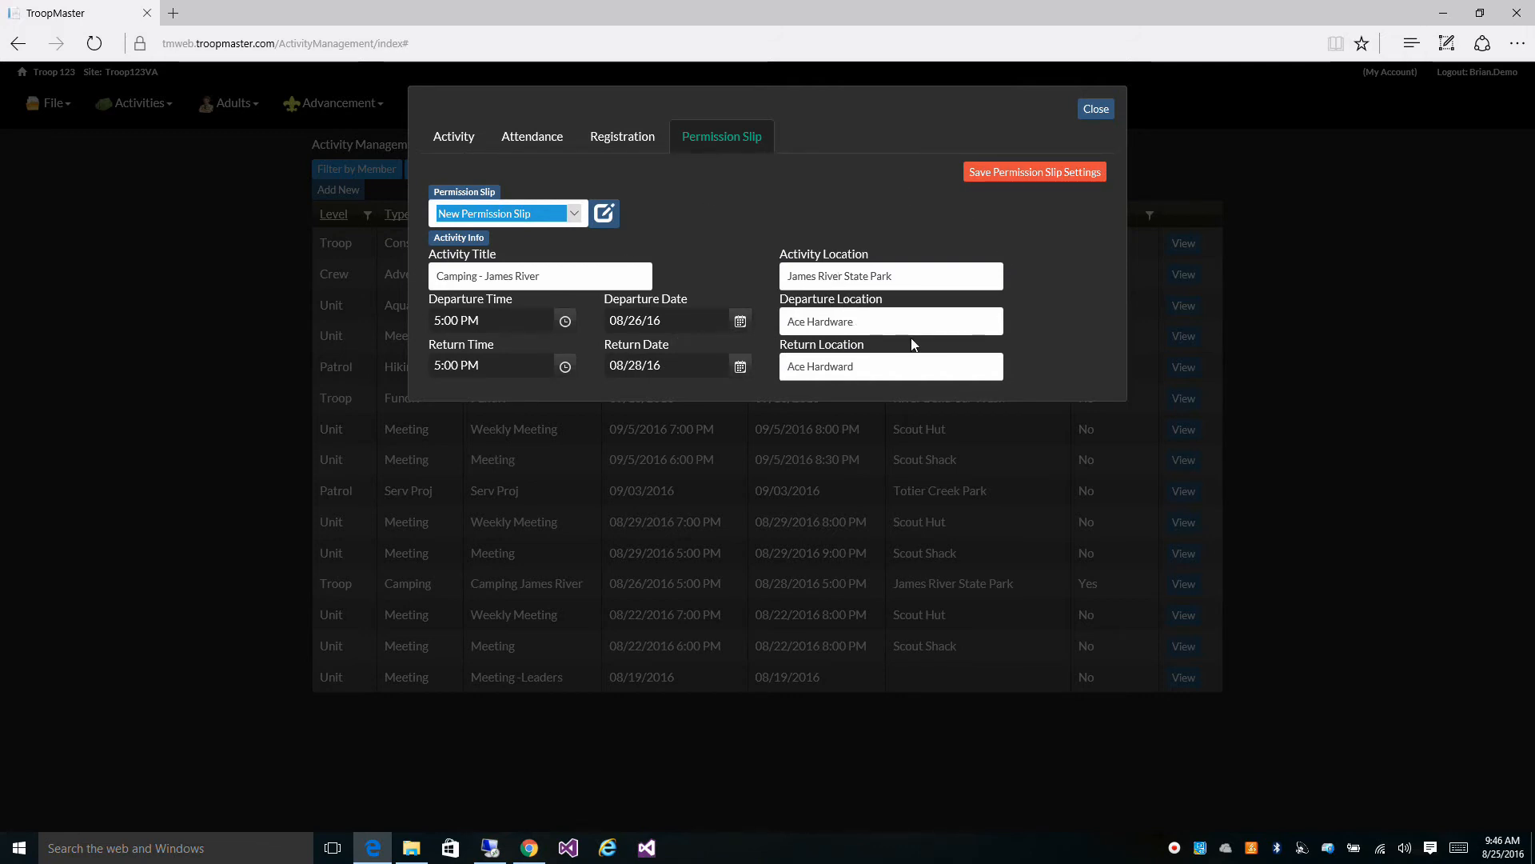
click(990, 177)
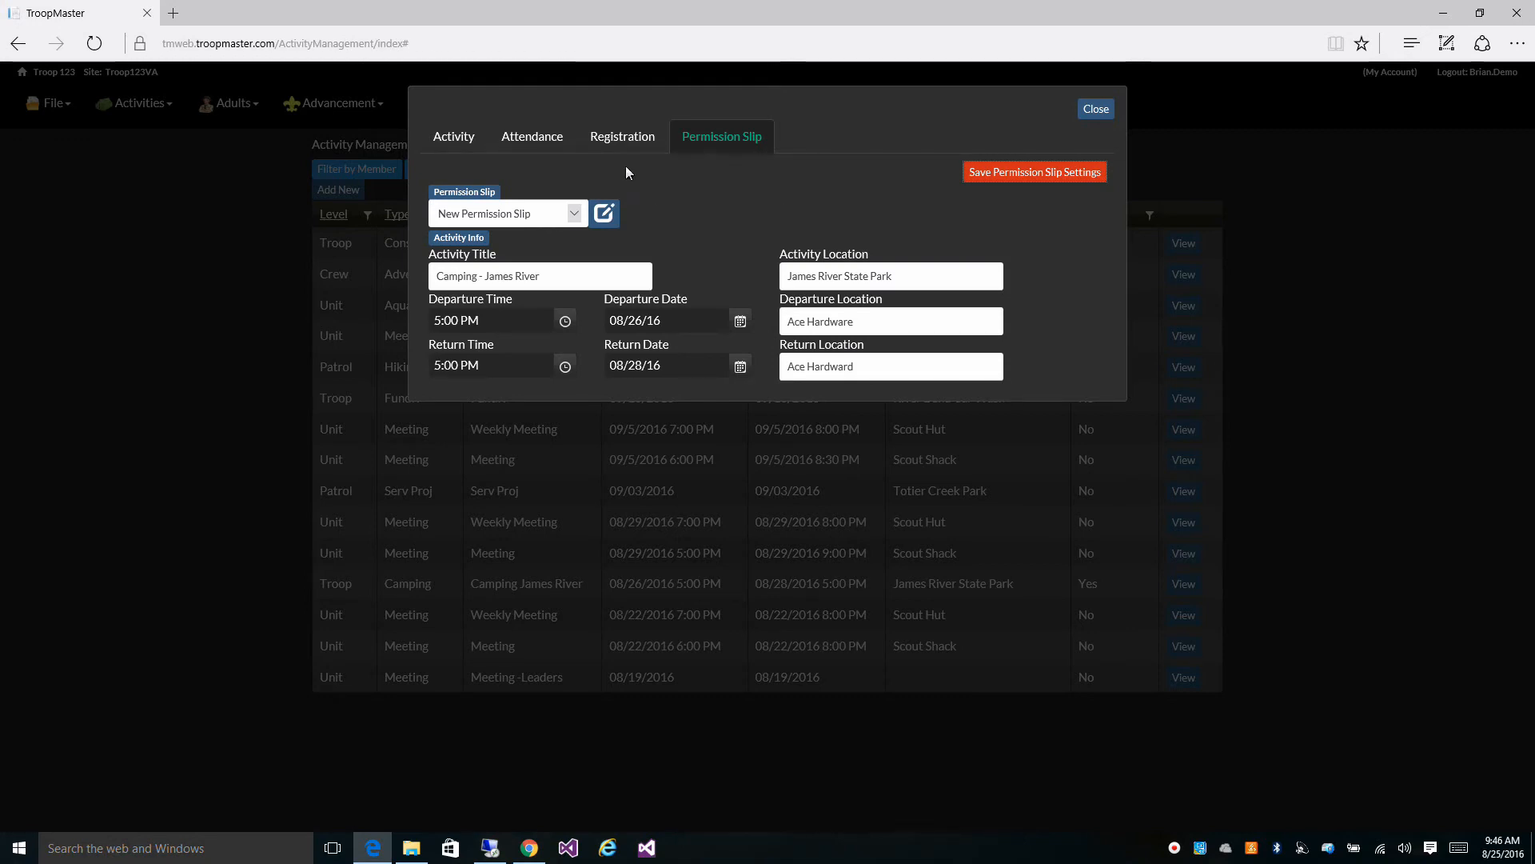
Step: Leave the activity editor and open permission slip printing from the attendance view of Camping James River
click(557, 148)
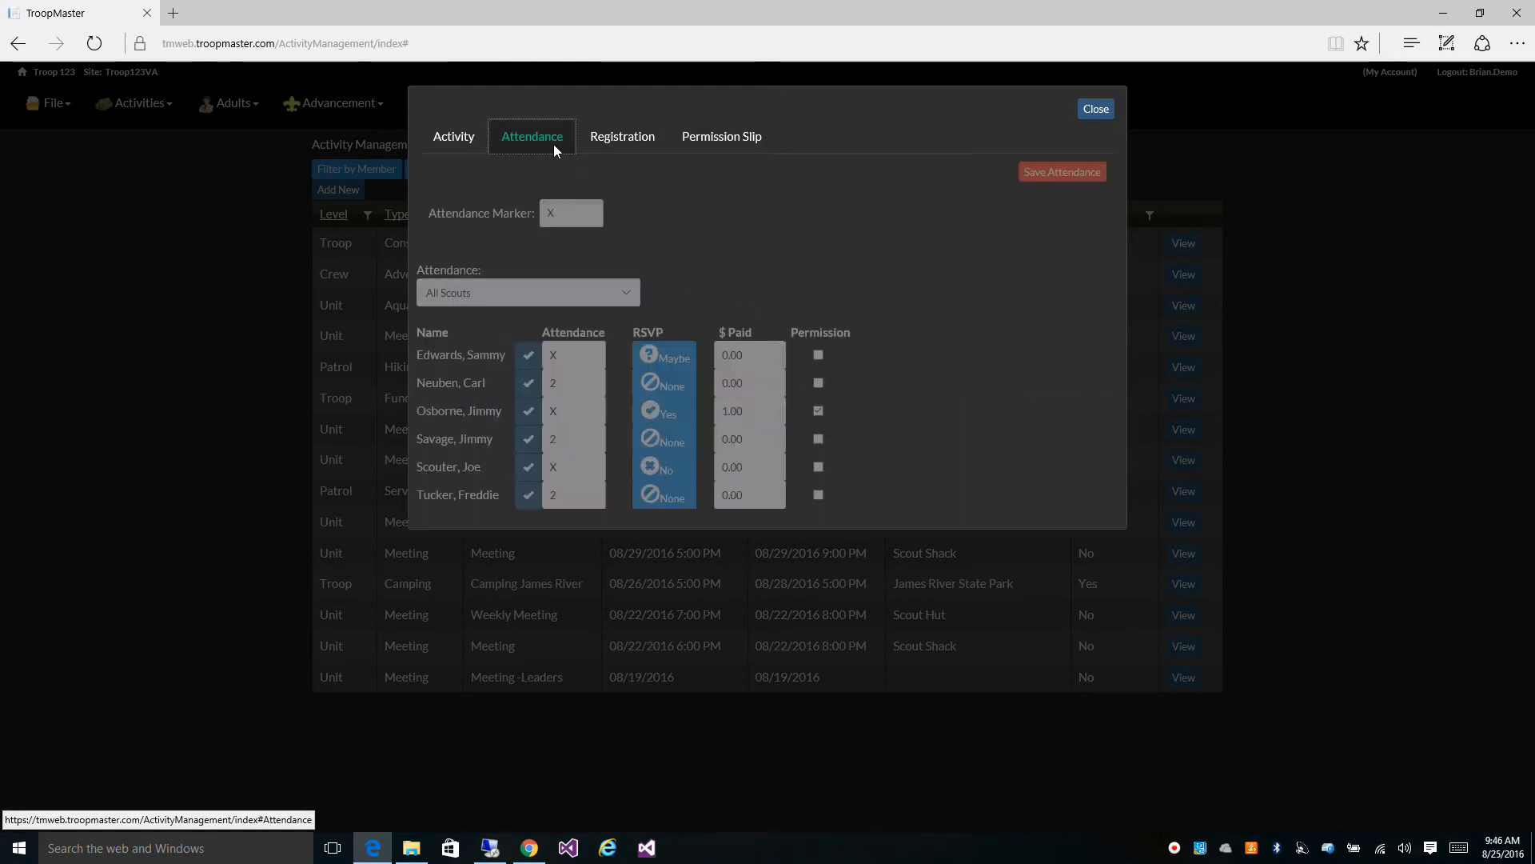
click(1096, 109)
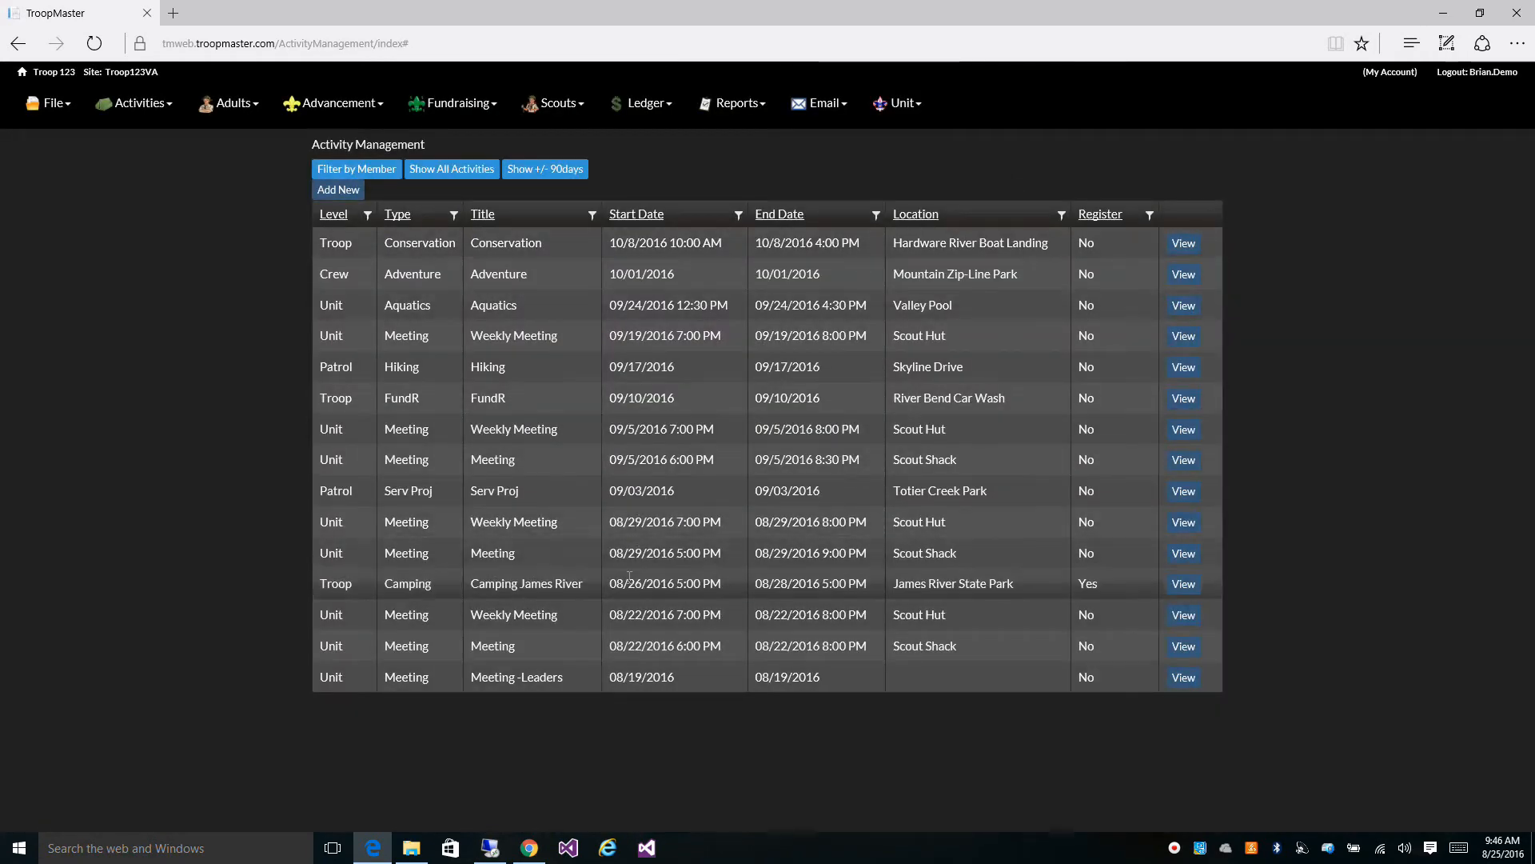
click(1185, 584)
click(522, 143)
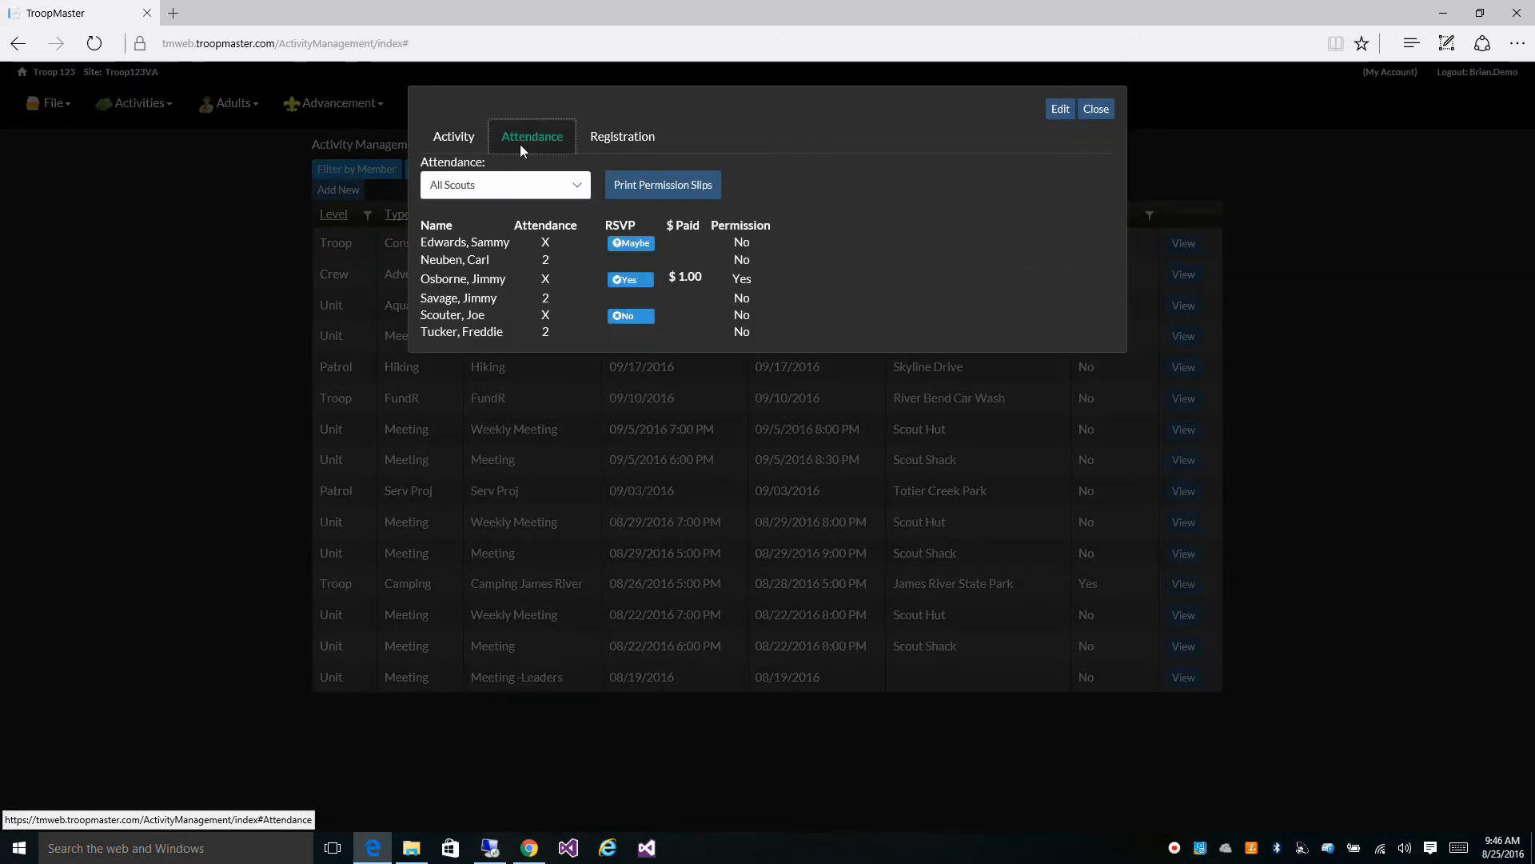
click(657, 191)
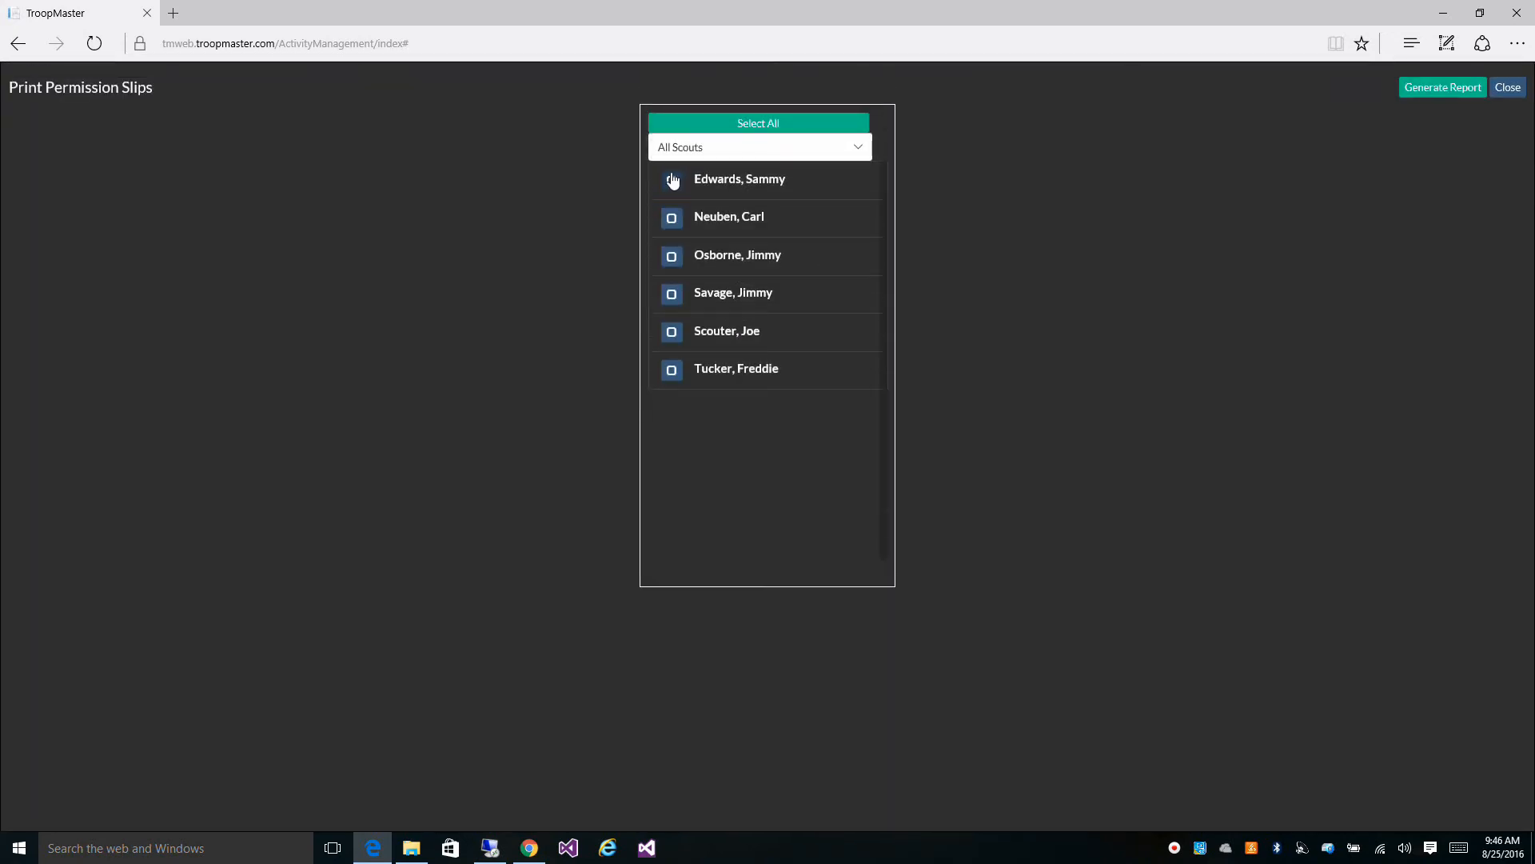
Step: Select all six scouts and generate their permission slip report
click(673, 180)
click(671, 217)
click(671, 256)
click(673, 297)
click(671, 333)
click(1421, 96)
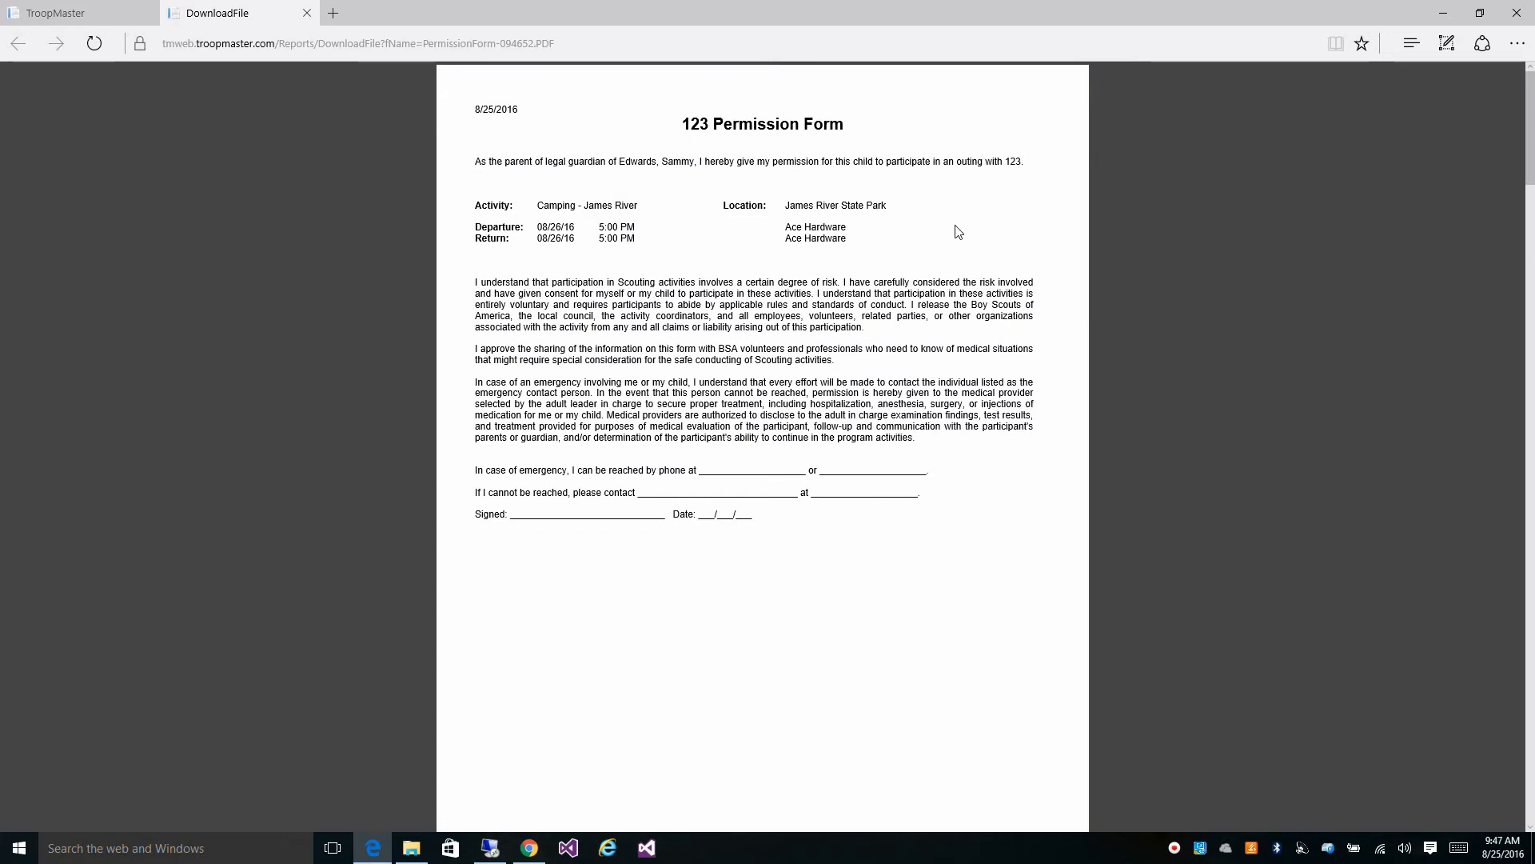
Step: Look through the generated permission forms, then close the report and the permission slip printing page
scroll(963, 230, down, 10)
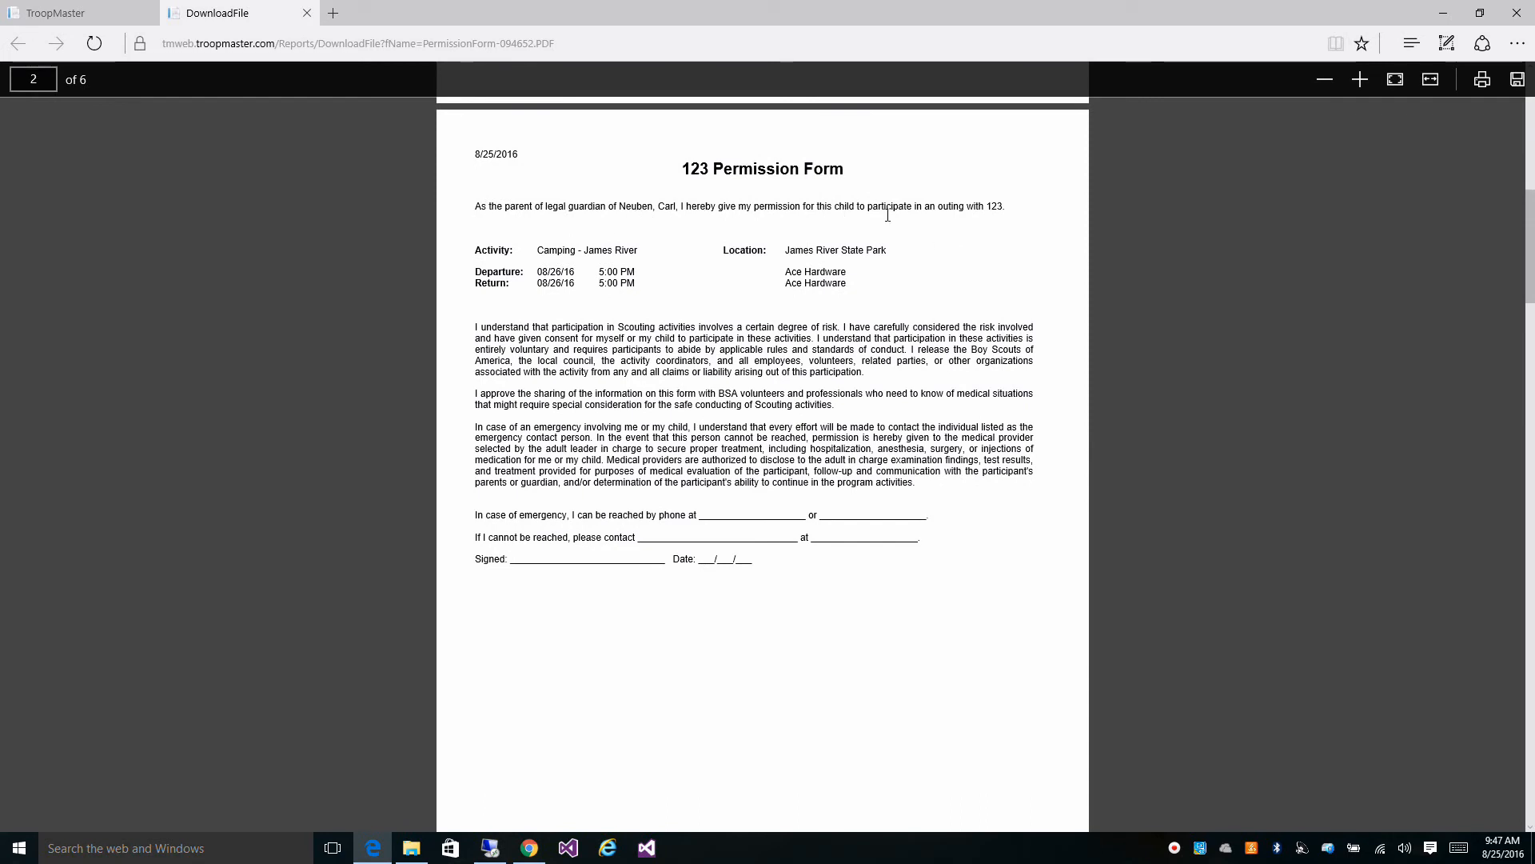
click(308, 13)
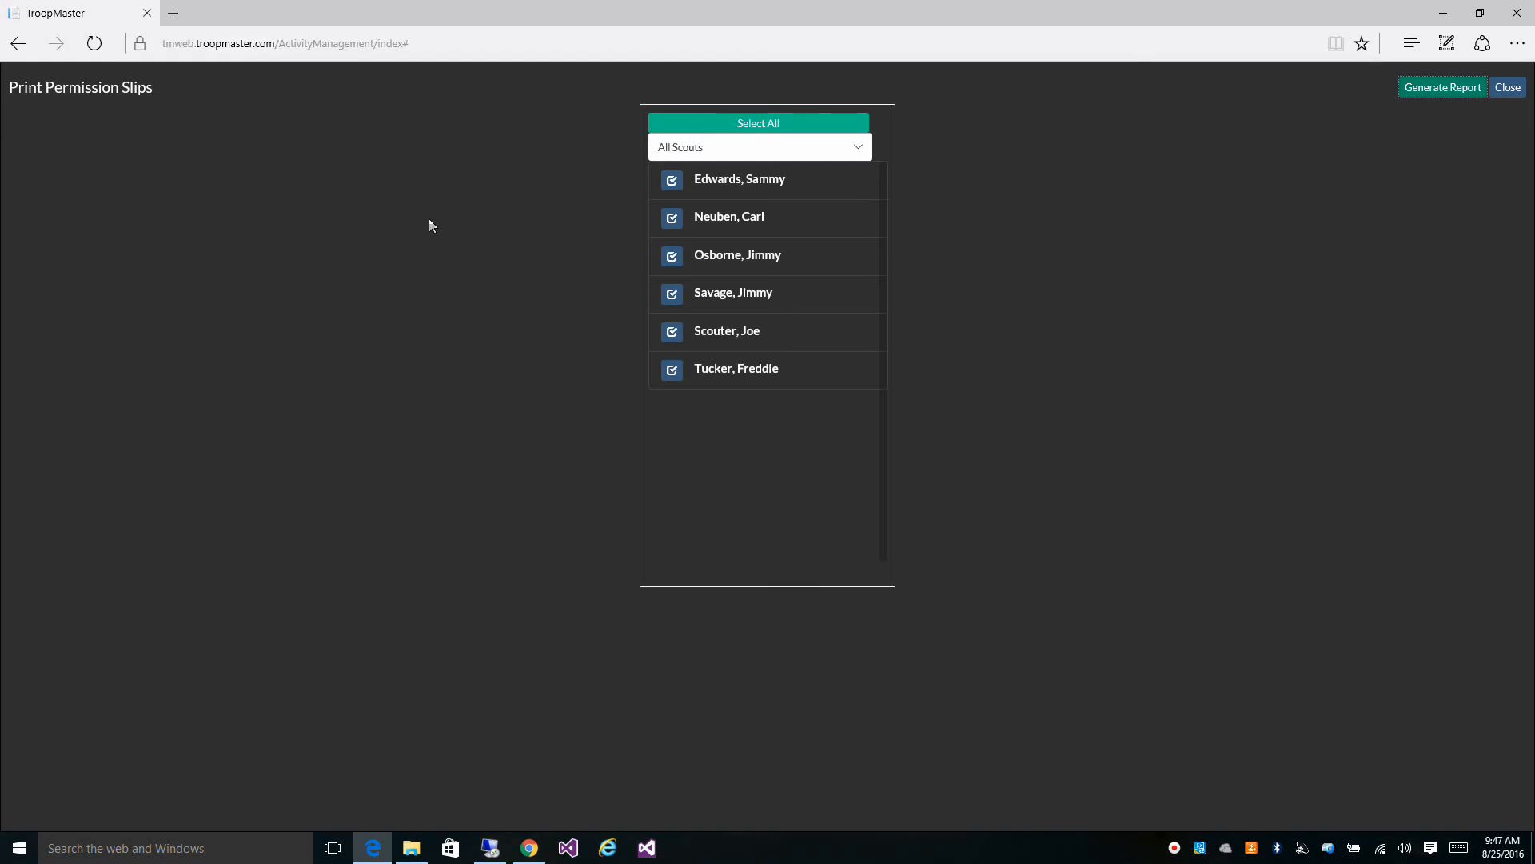
click(1507, 90)
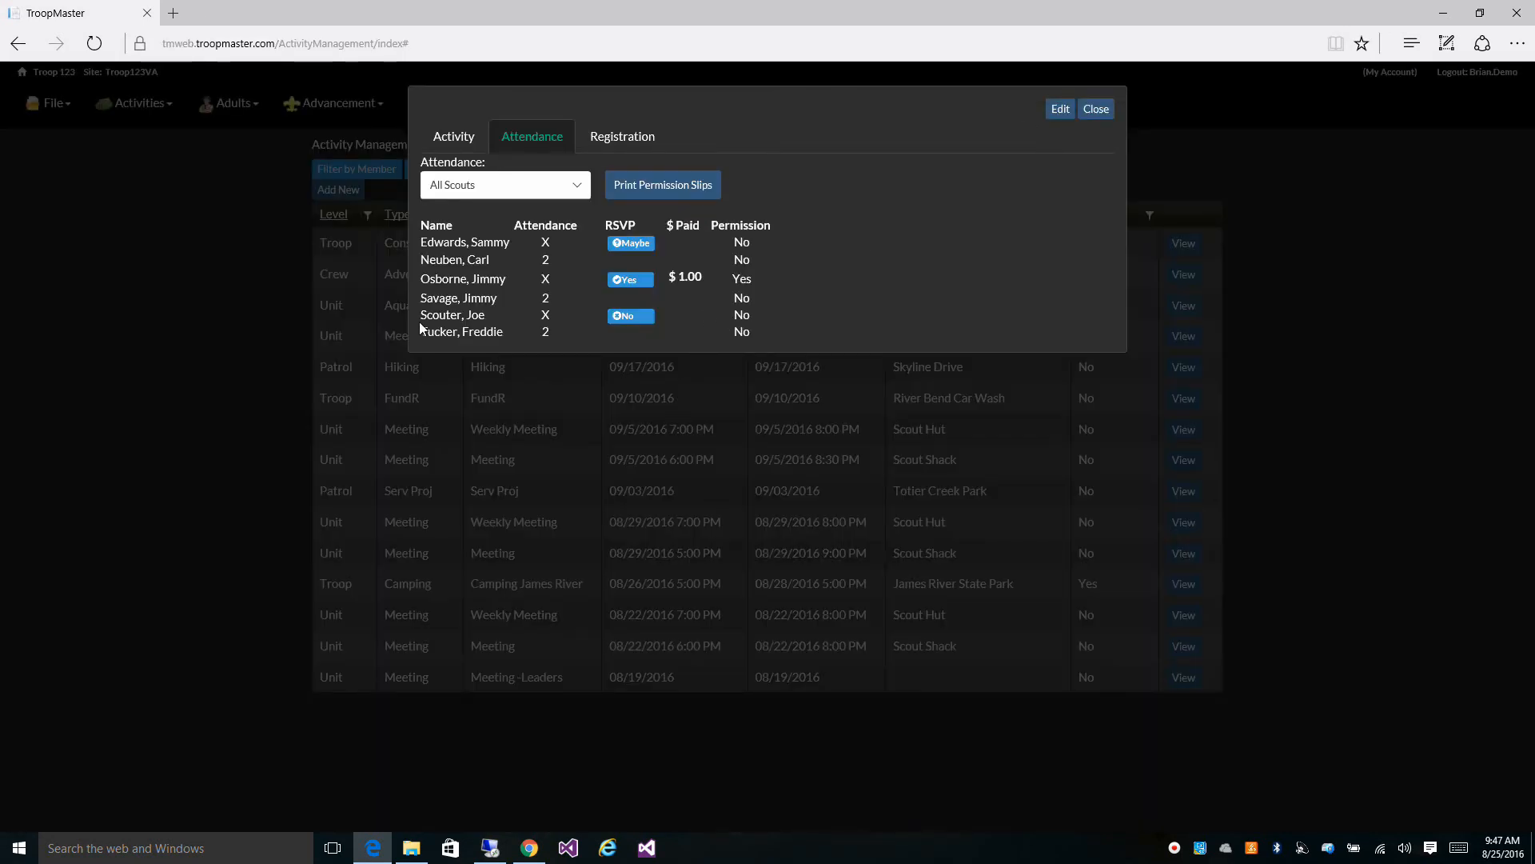
Step: Switch to Chrome, view the permission slip from the registration details of Camping James River, and close the form
click(528, 850)
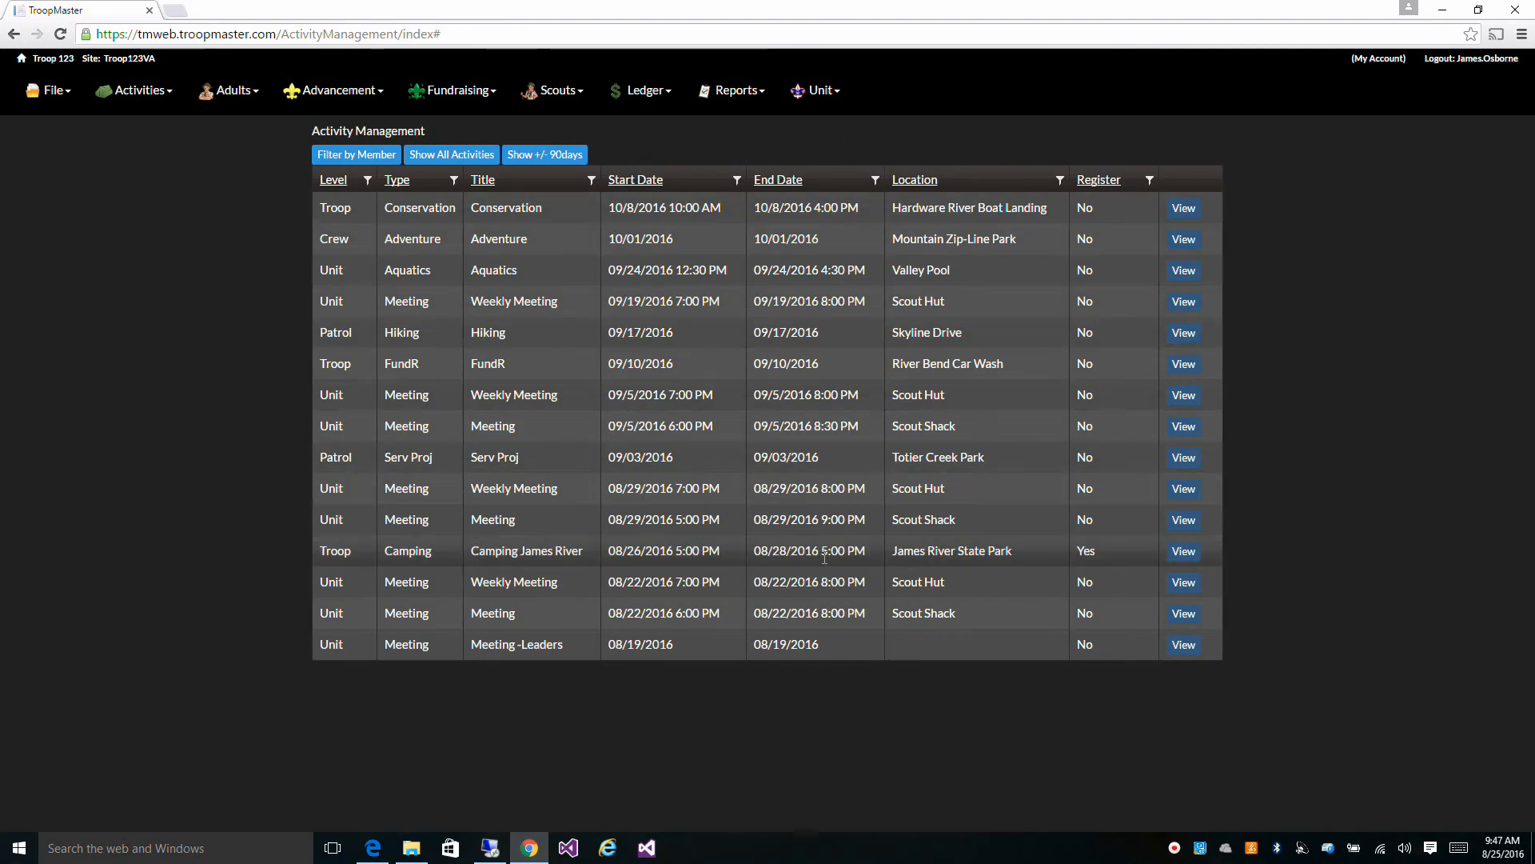
click(1187, 551)
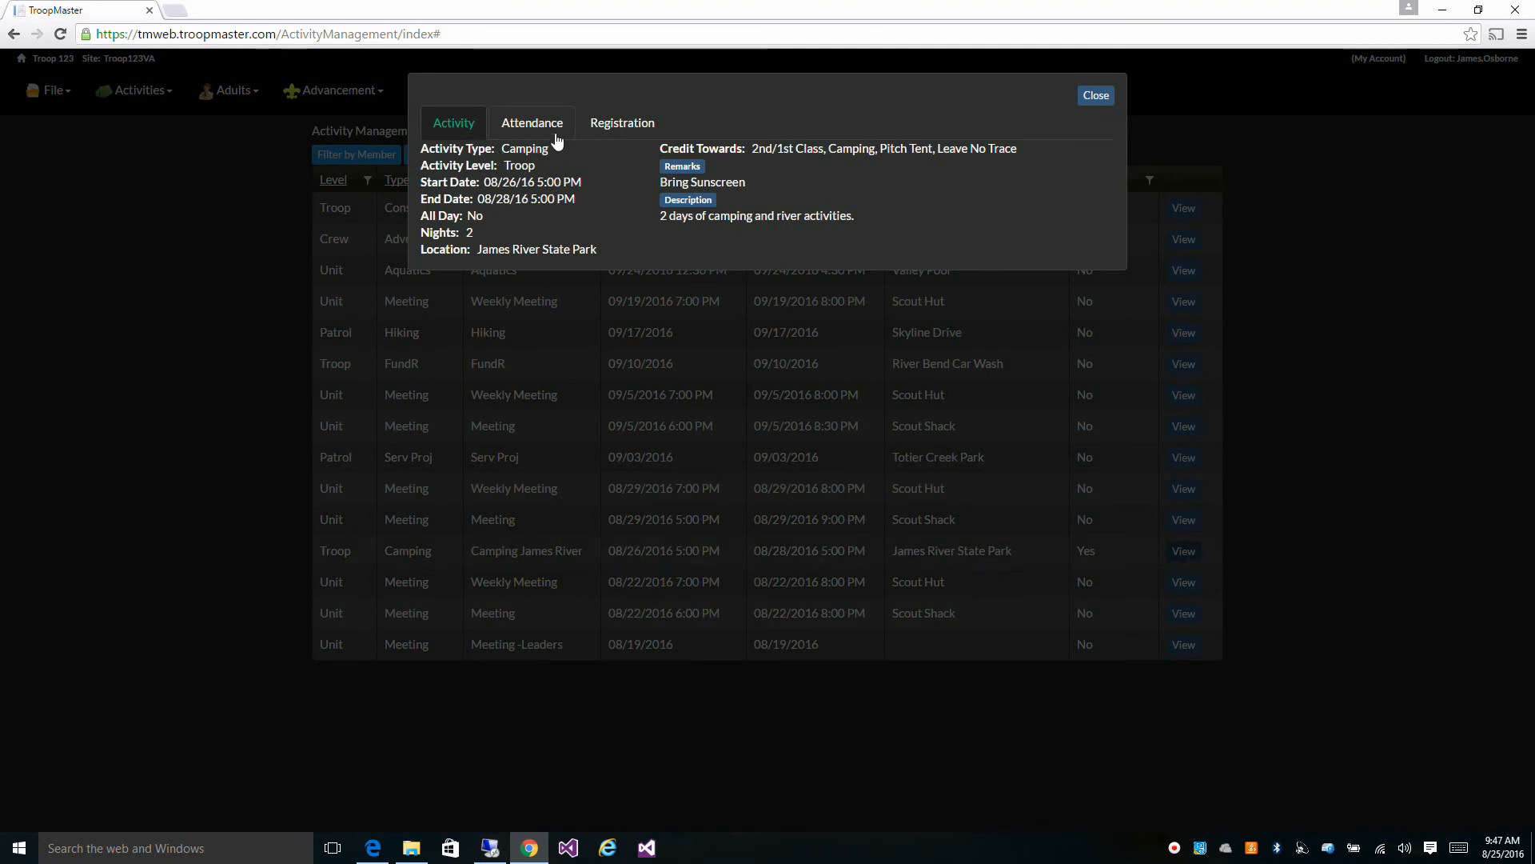
click(607, 127)
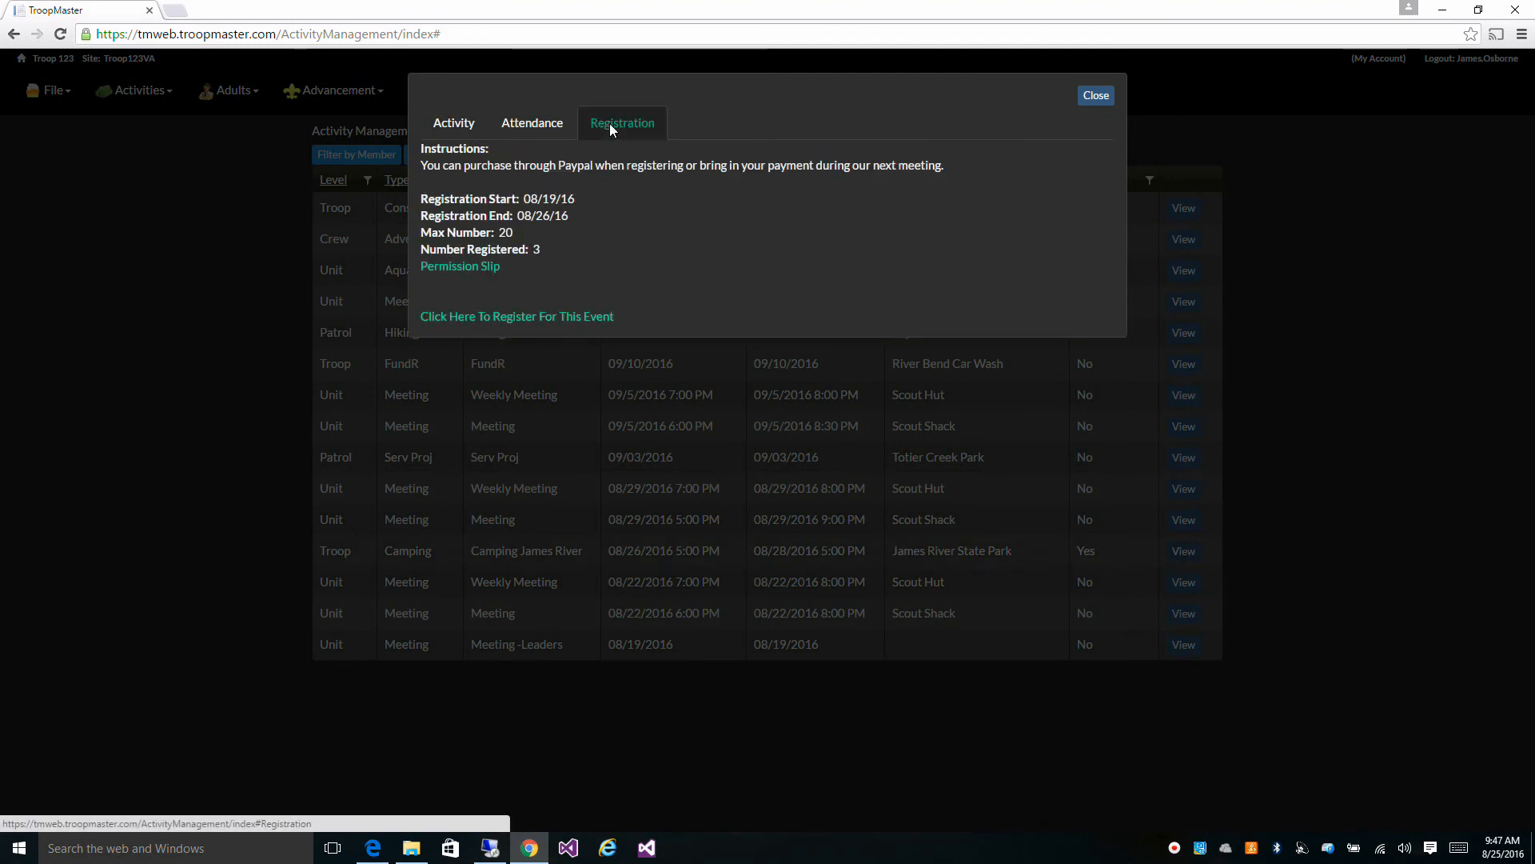
click(466, 269)
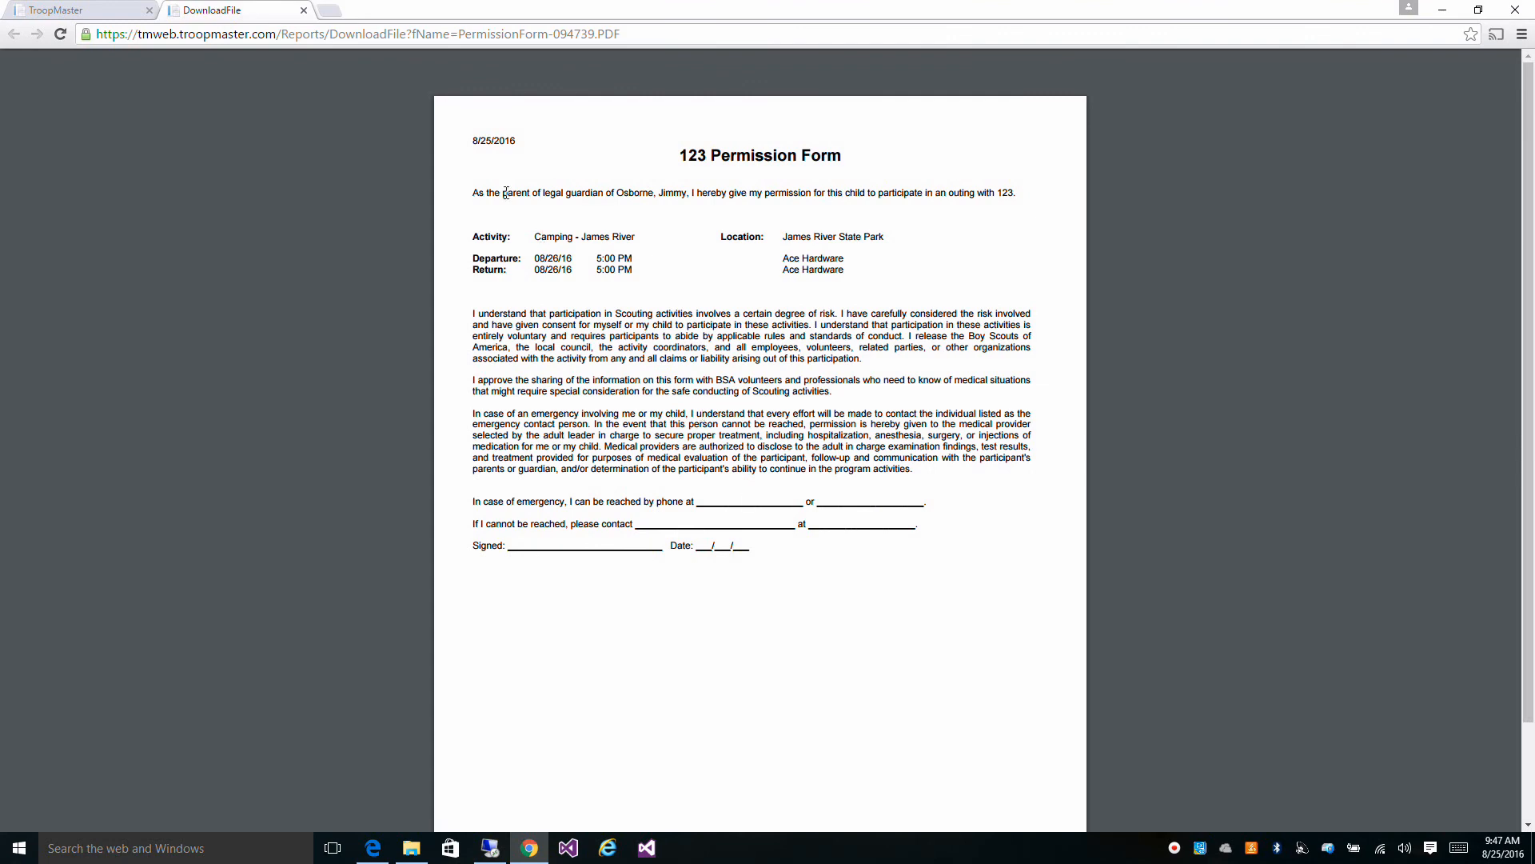
click(304, 11)
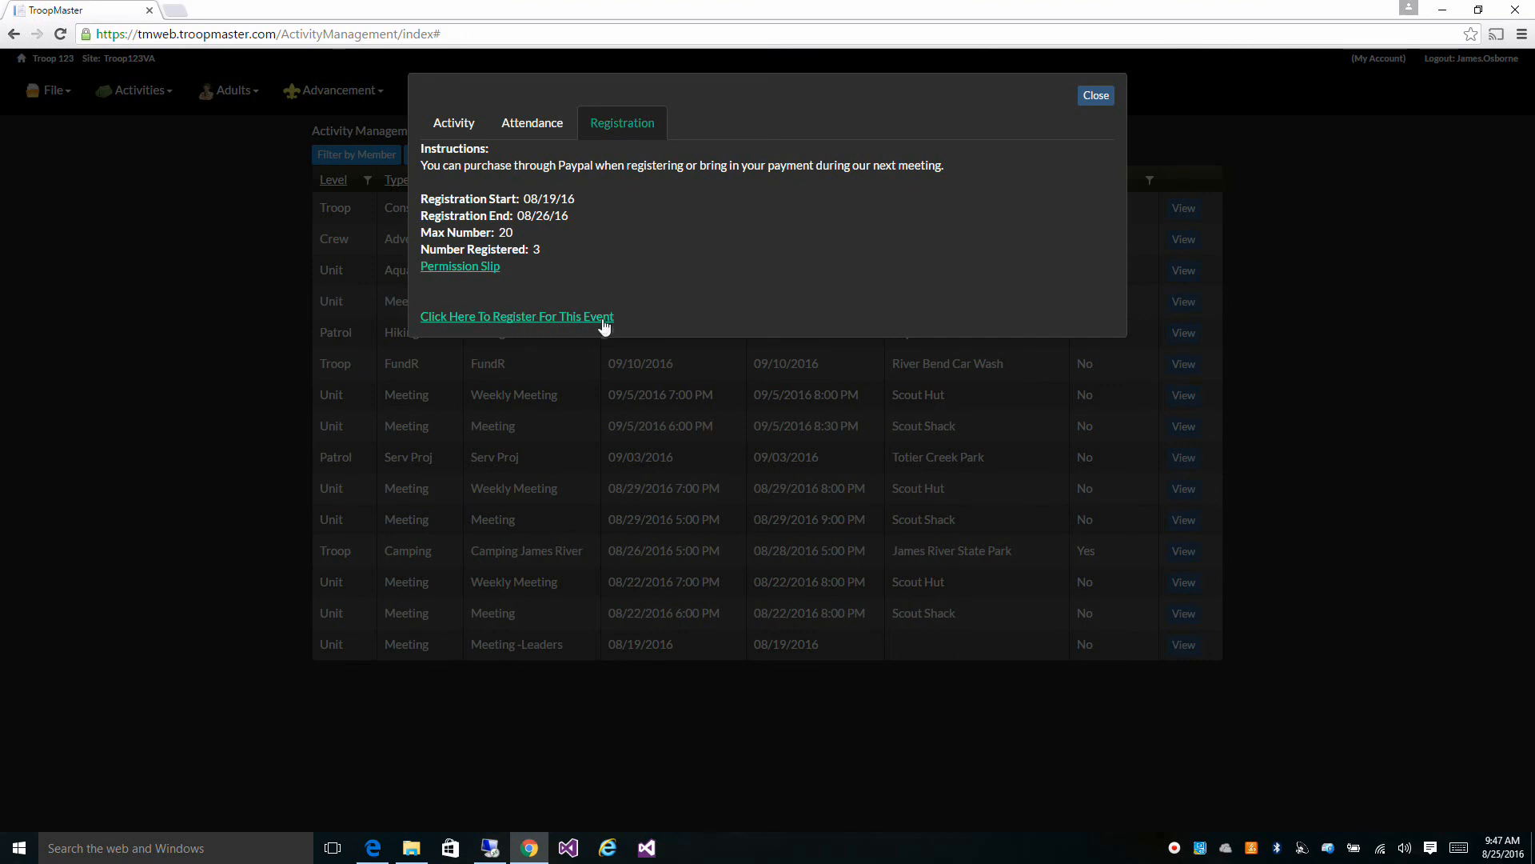
Step: Open the event's registration page and display the scout permission slip linked there
click(525, 317)
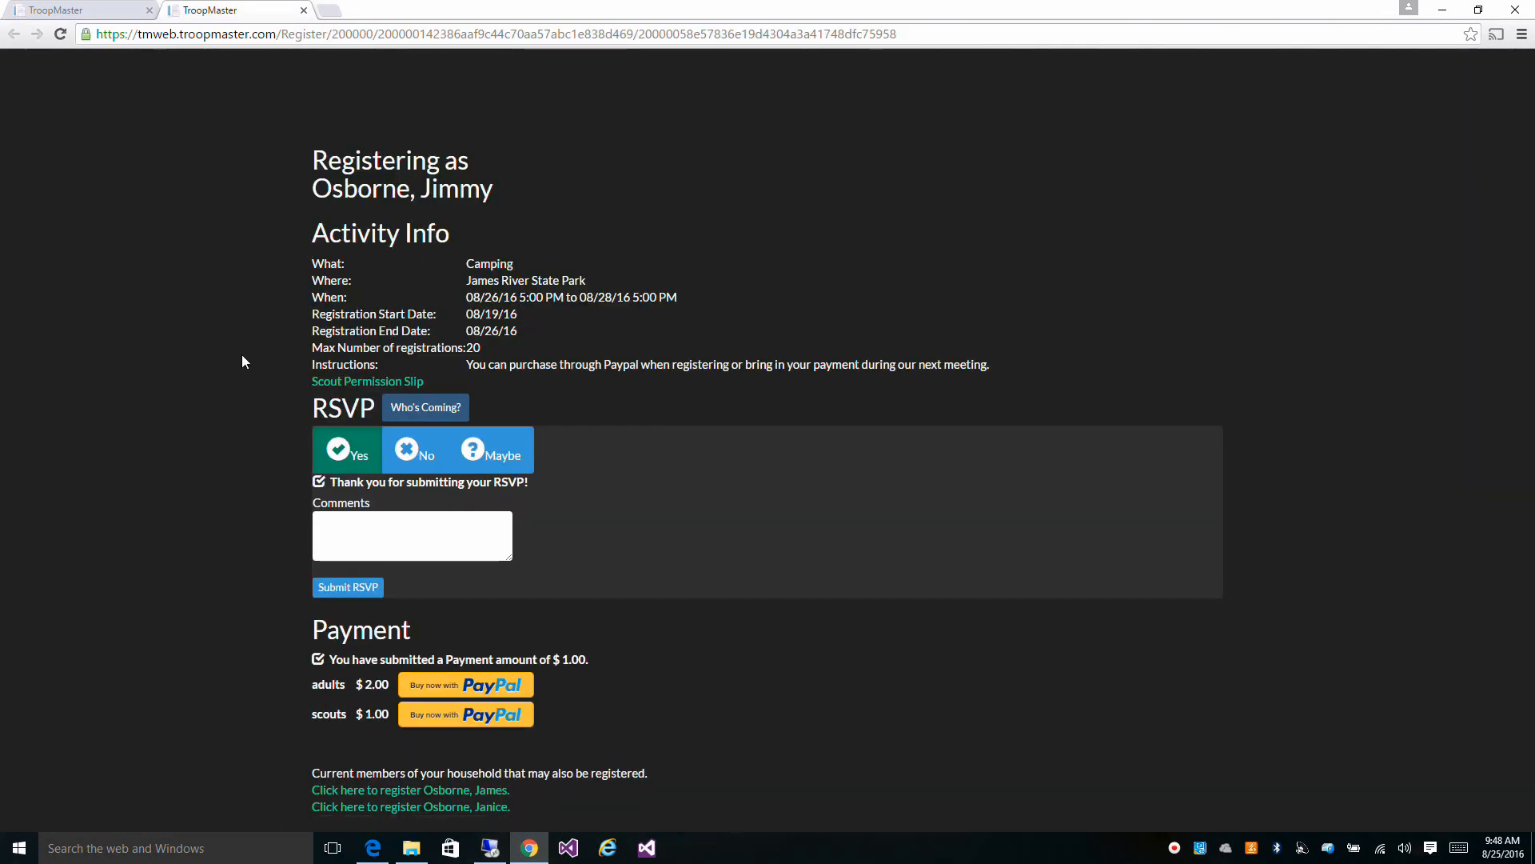
click(325, 382)
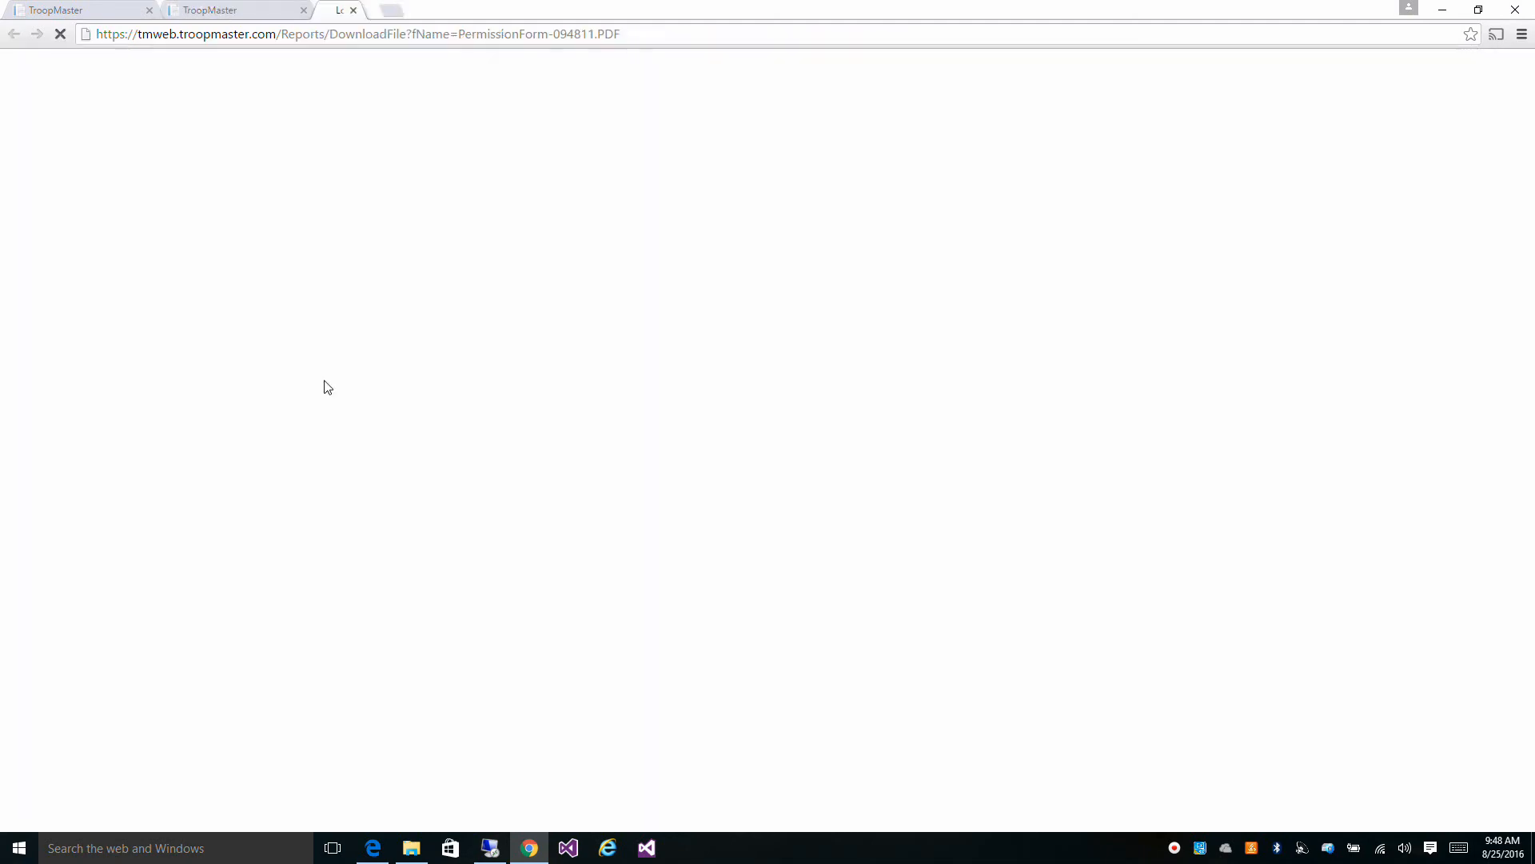